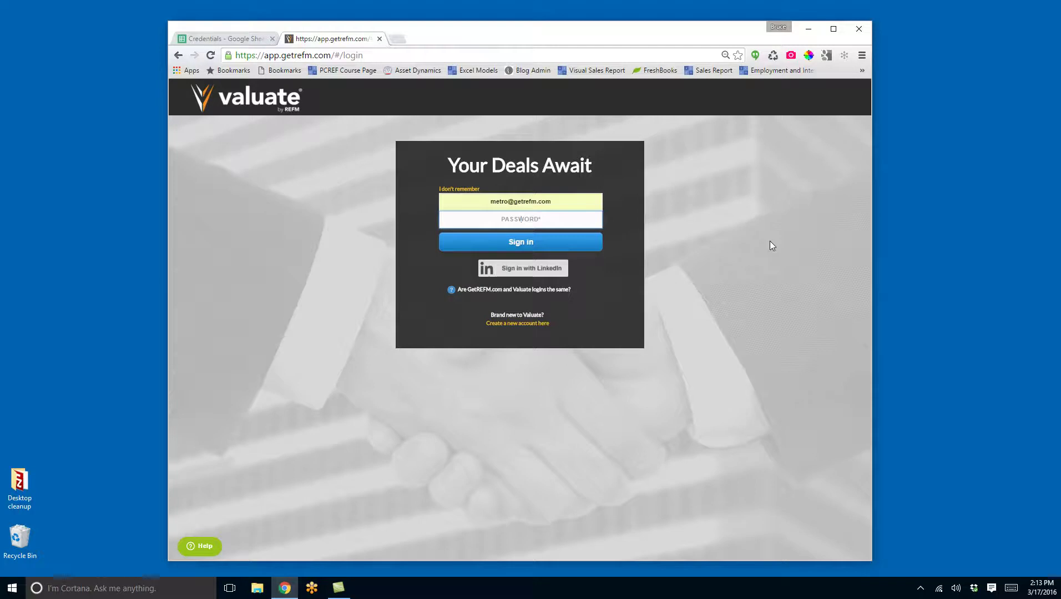
# - Sign in to Valuate with the account password and open the unlevered analysis of Northern Place - Base
pyautogui.hotkey('ctrl', 'v')
pyautogui.click(540, 242)
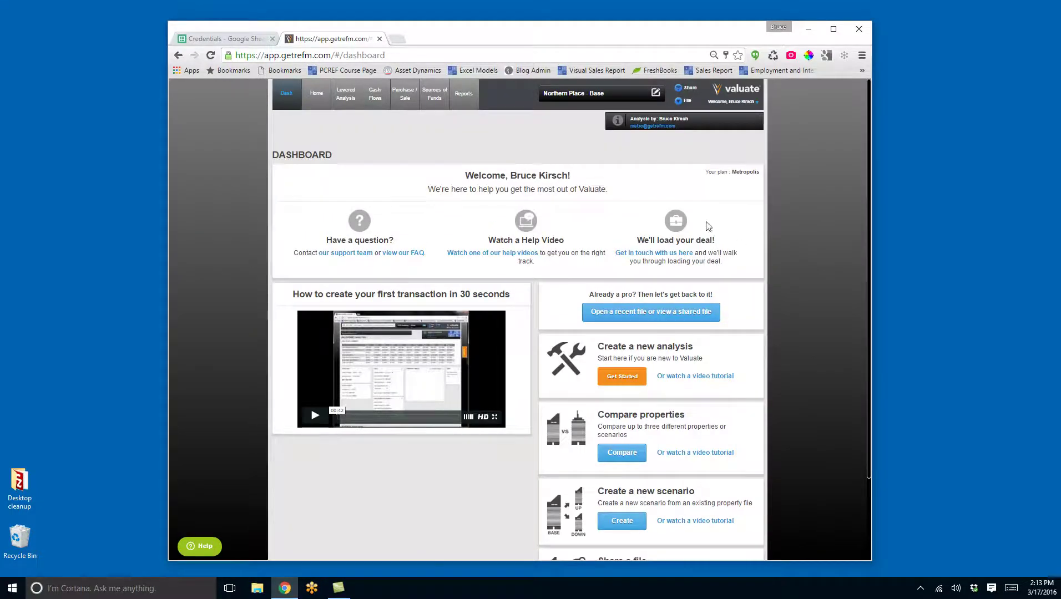
pyautogui.click(317, 96)
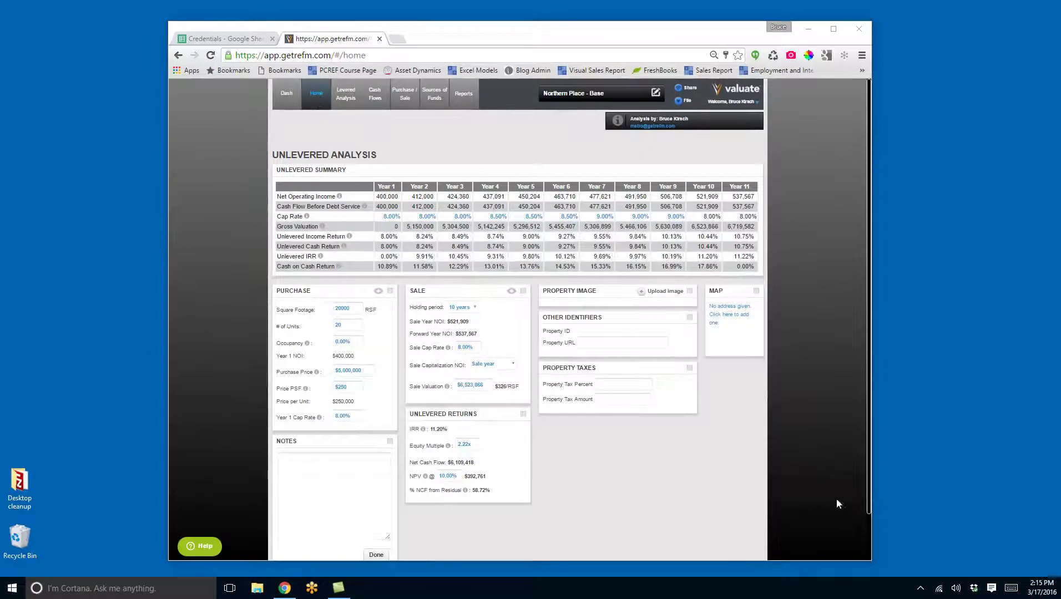
# - Download the instructions and generic template from the cash flow inputs page, and open the workbook in Excel for editing
pyautogui.click(374, 97)
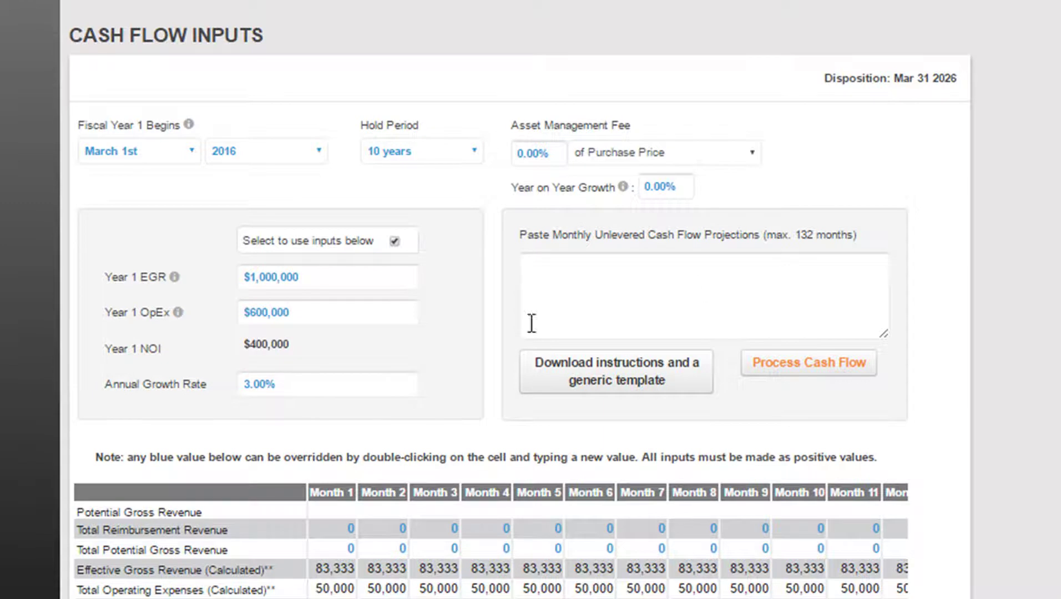
pyautogui.click(654, 297)
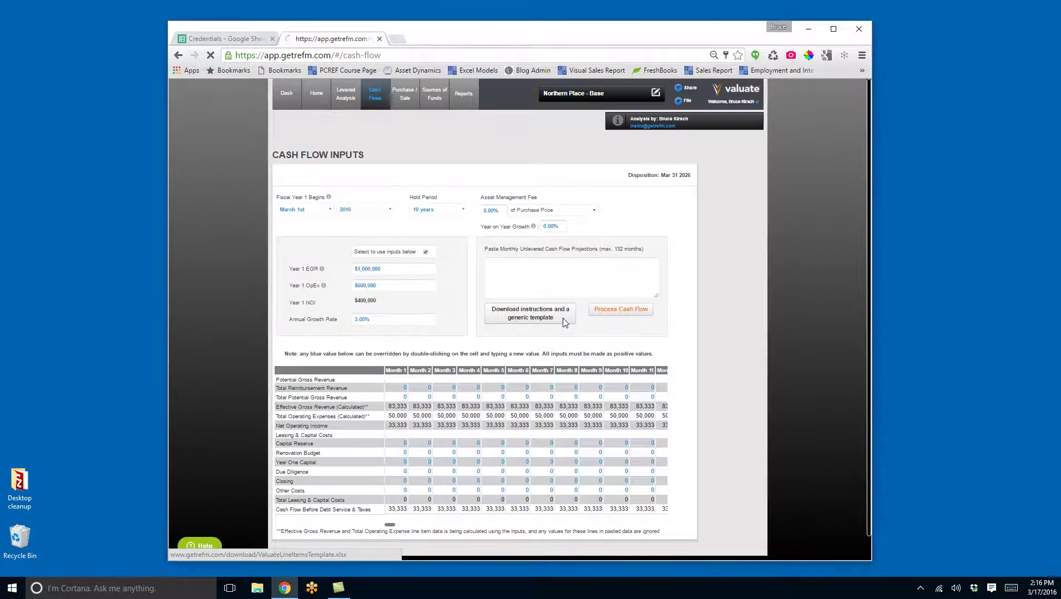
pyautogui.click(563, 323)
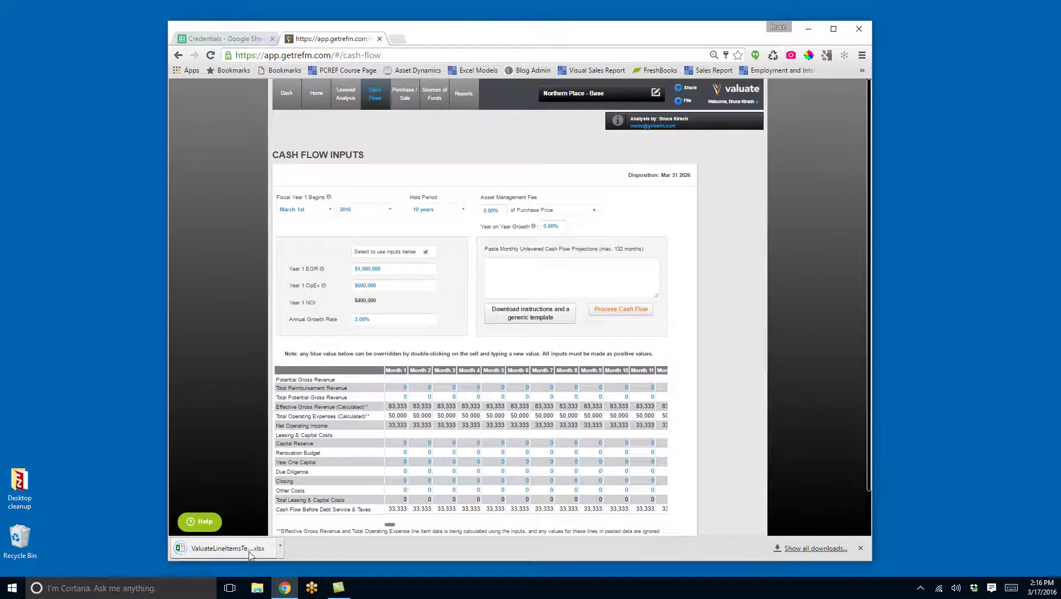
pyautogui.click(233, 550)
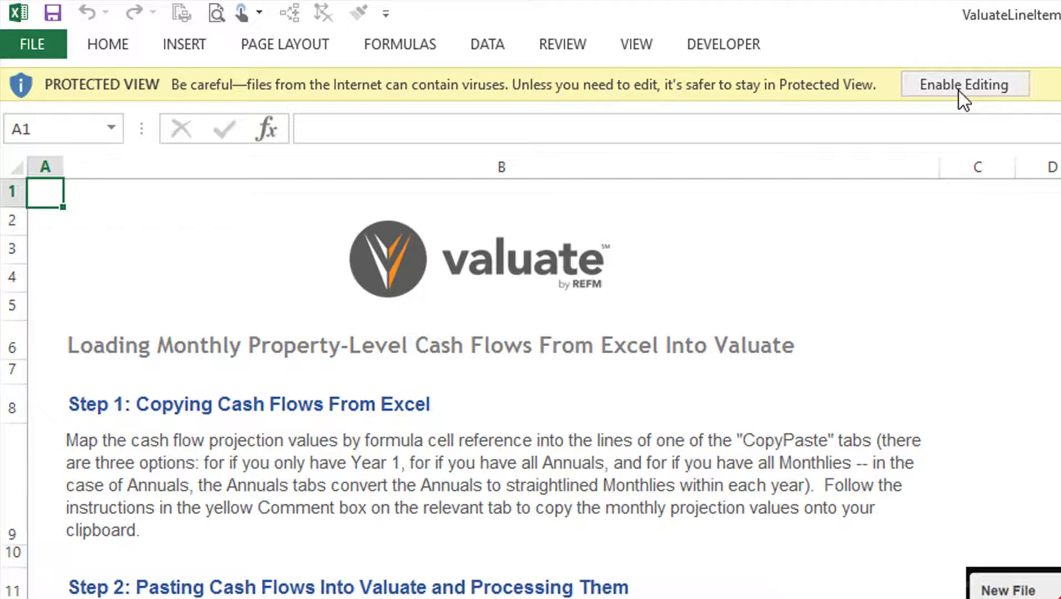
pyautogui.click(1010, 83)
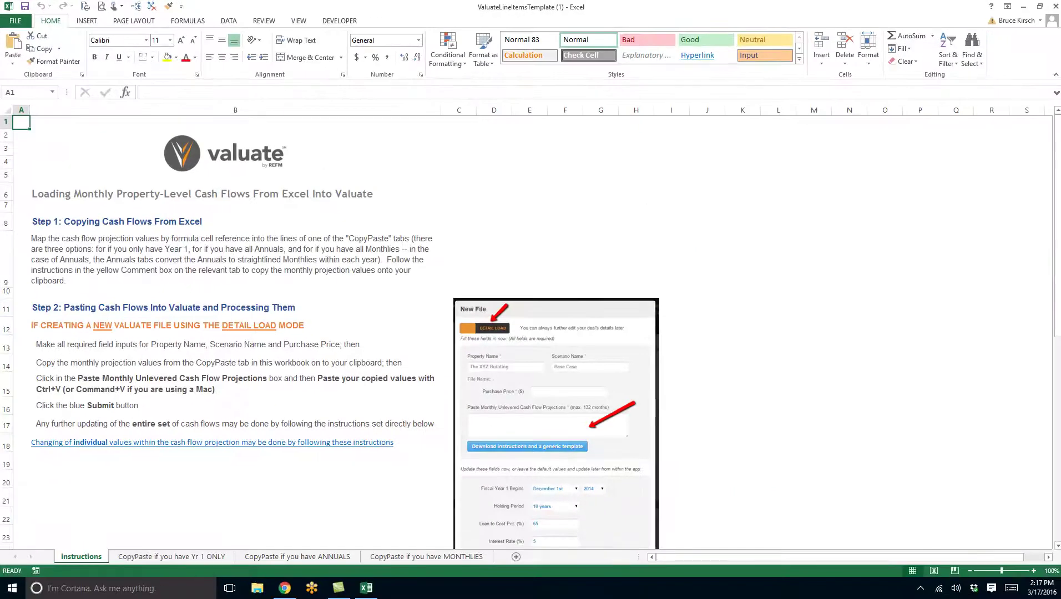
# - Review the Instructions sheet and the three CopyPaste sheets for Year 1 only, annual and monthly projections, including their ranges to copy
pyautogui.moveTo(1058, 185); pyautogui.dragTo(1059, 195)
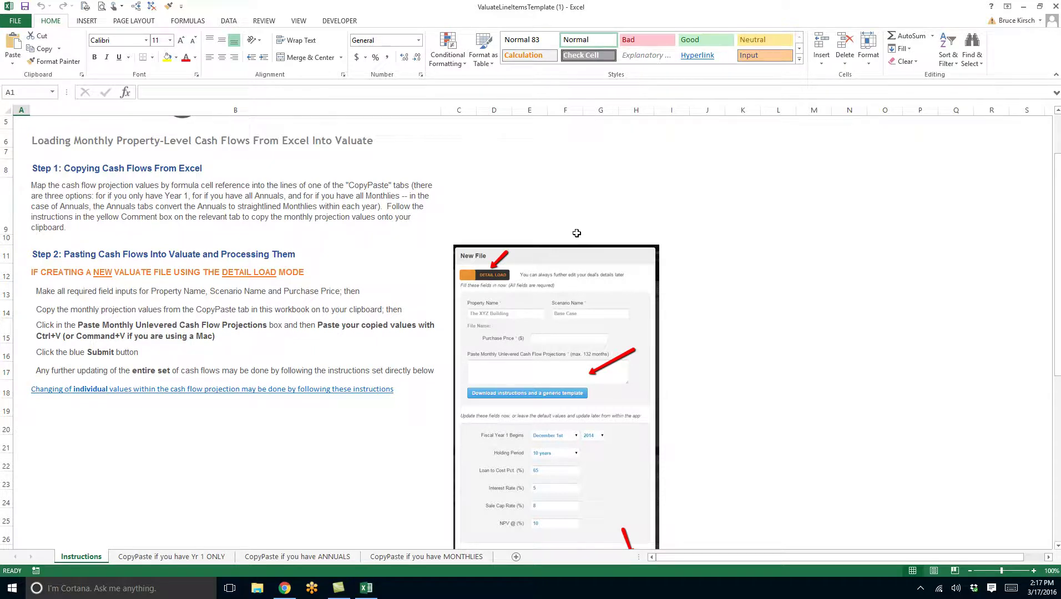
pyautogui.moveTo(1058, 194); pyautogui.dragTo(1041, 120)
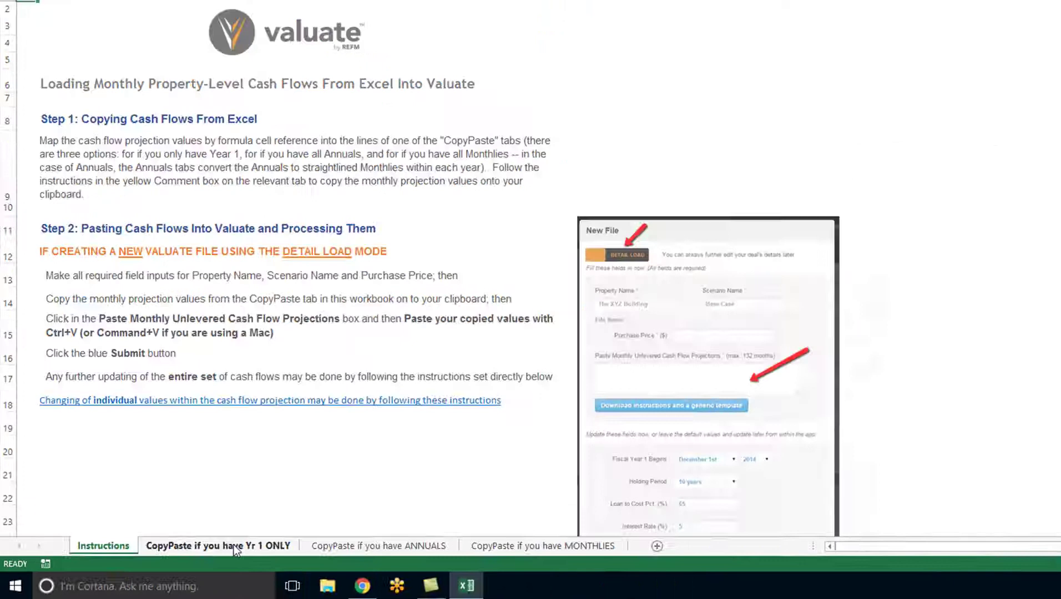
pyautogui.click(369, 514)
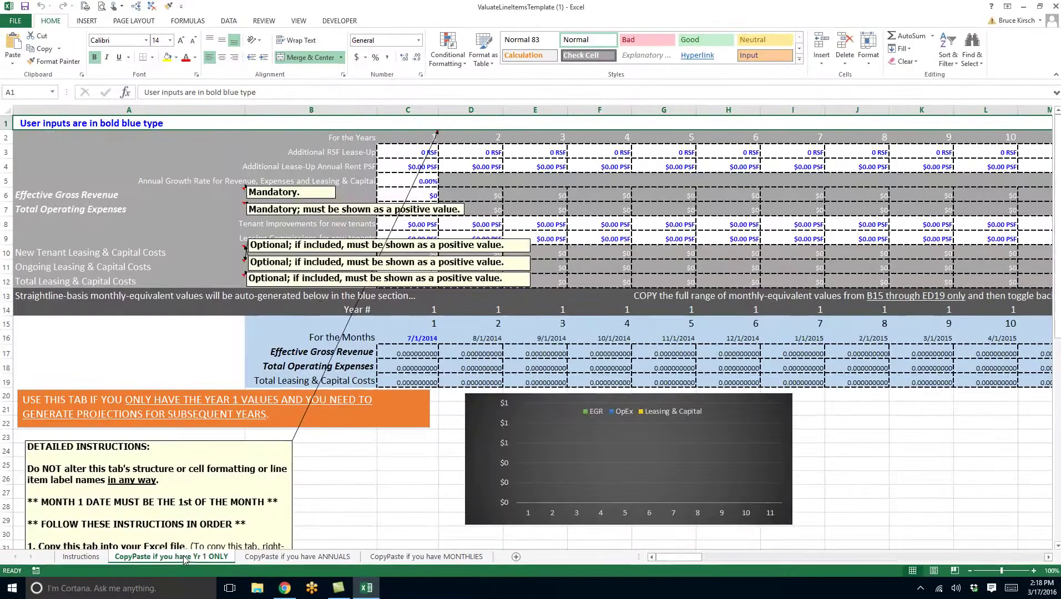
pyautogui.moveTo(310, 323); pyautogui.dragTo(992, 371)
pyautogui.click(319, 557)
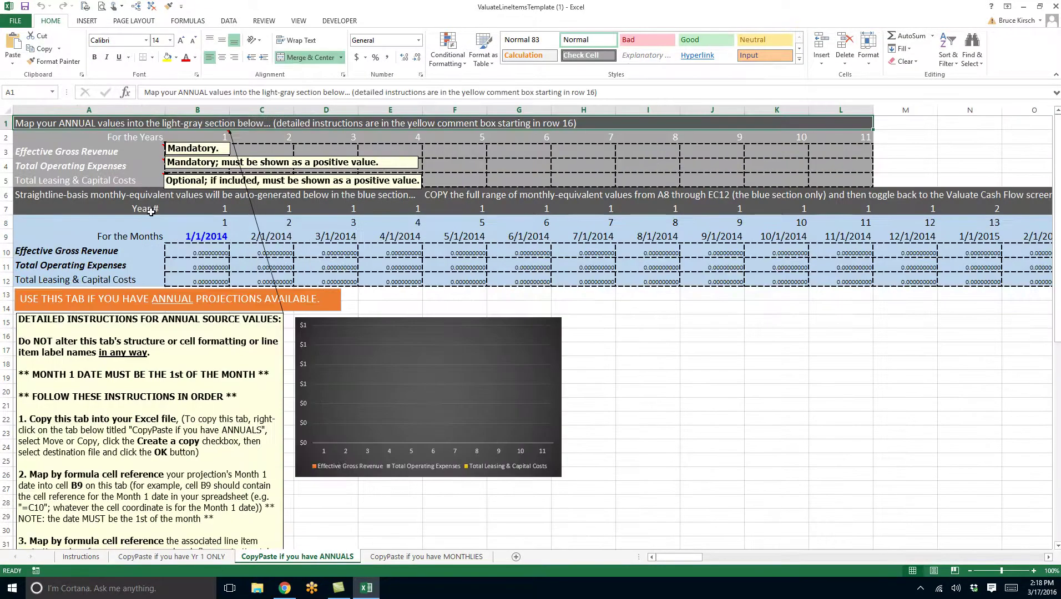
pyautogui.moveTo(21, 222); pyautogui.dragTo(282, 278)
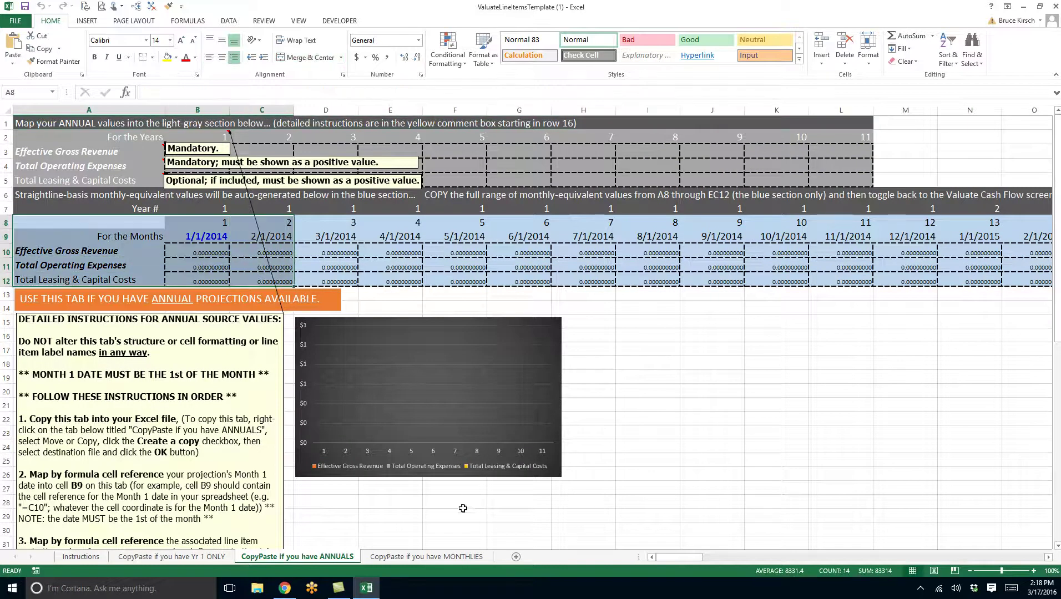
pyautogui.click(426, 556)
pyautogui.moveTo(33, 123); pyautogui.dragTo(570, 185)
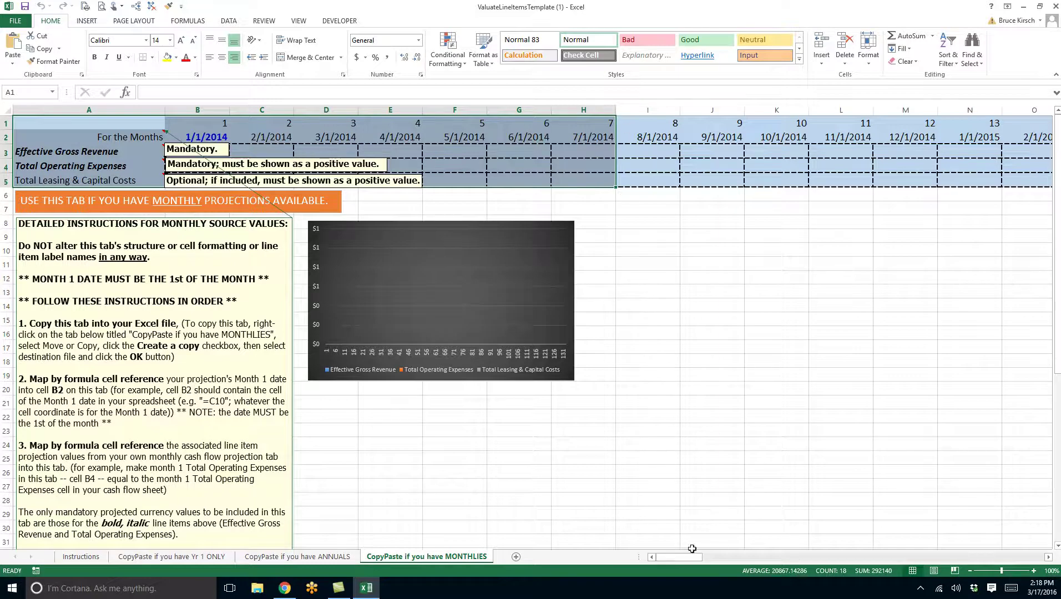
pyautogui.moveTo(690, 557); pyautogui.dragTo(585, 548)
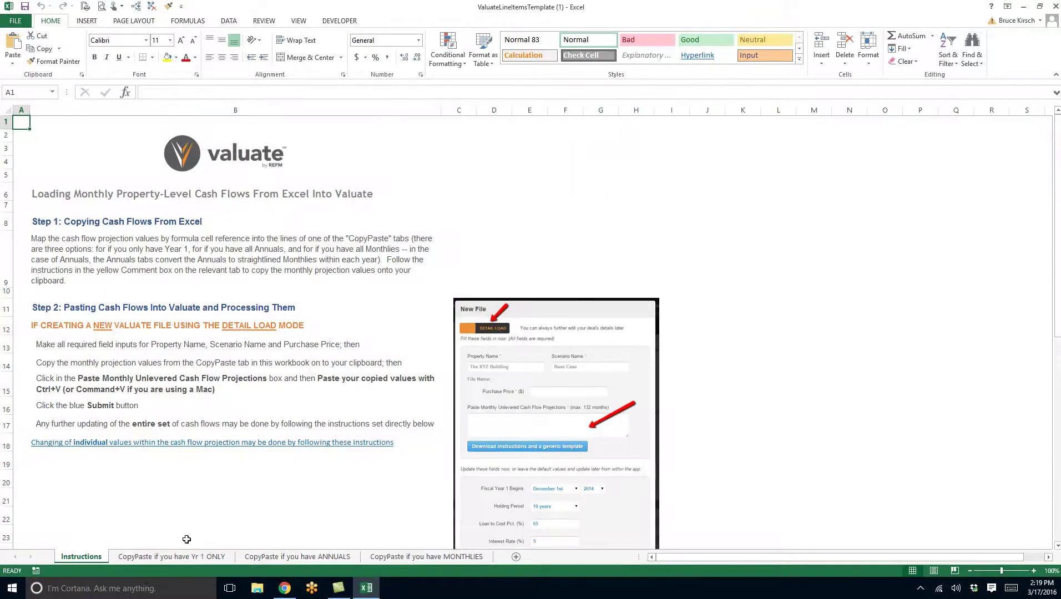
pyautogui.click(81, 557)
# - Hide all comments on the "CopyPaste if you have Yr 1 ONLY" sheet
pyautogui.click(204, 558)
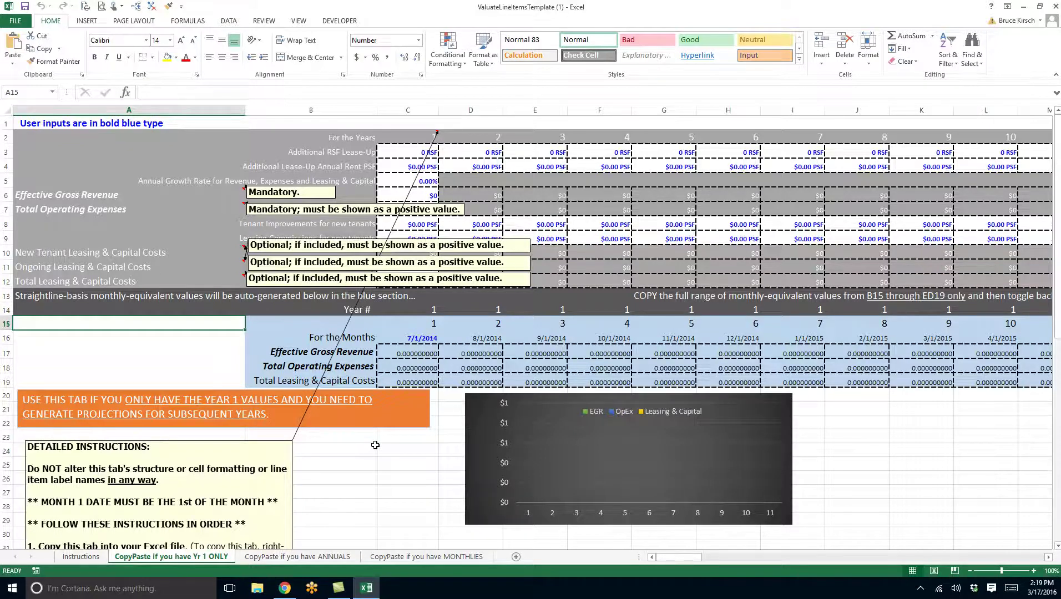
pyautogui.click(1017, 529)
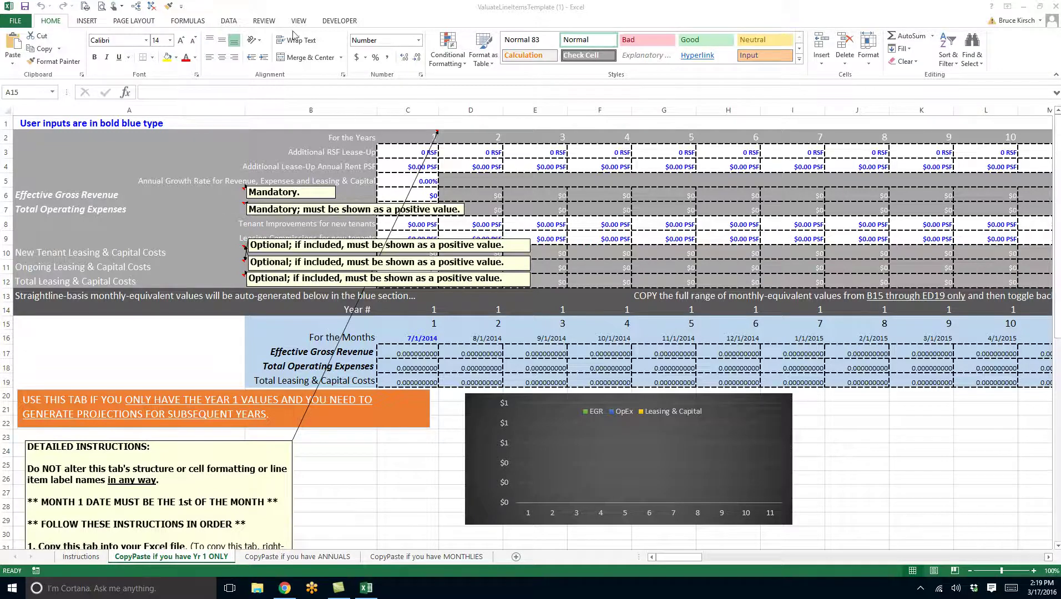
pyautogui.click(188, 21)
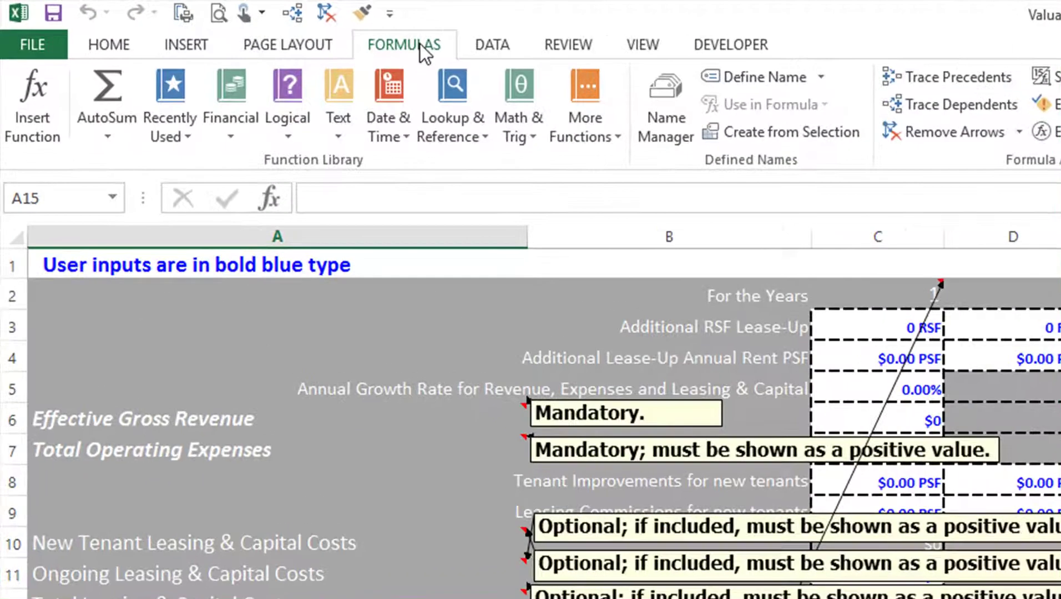
pyautogui.click(557, 43)
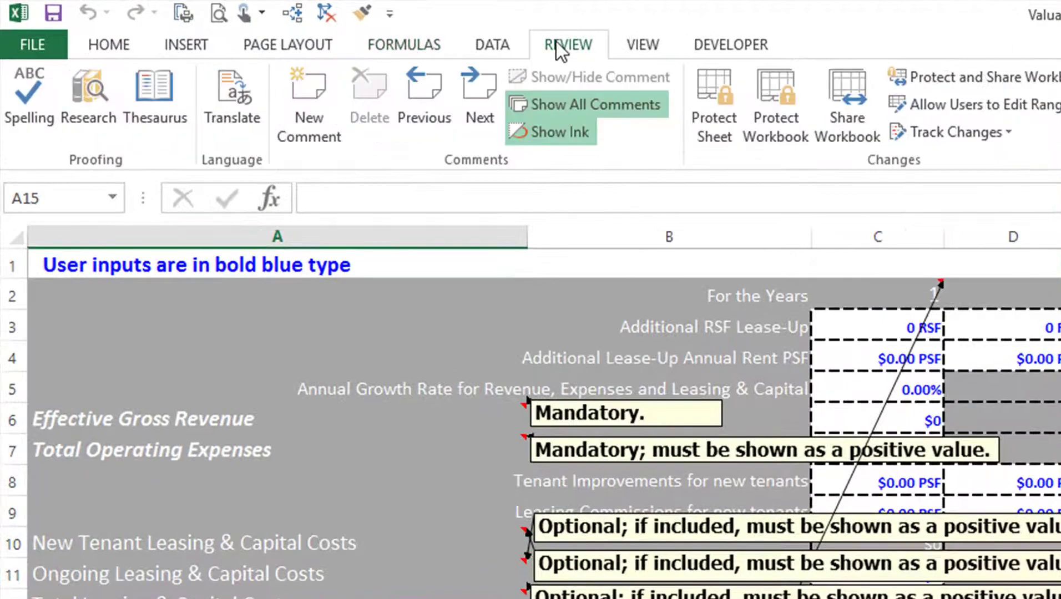
pyautogui.click(623, 111)
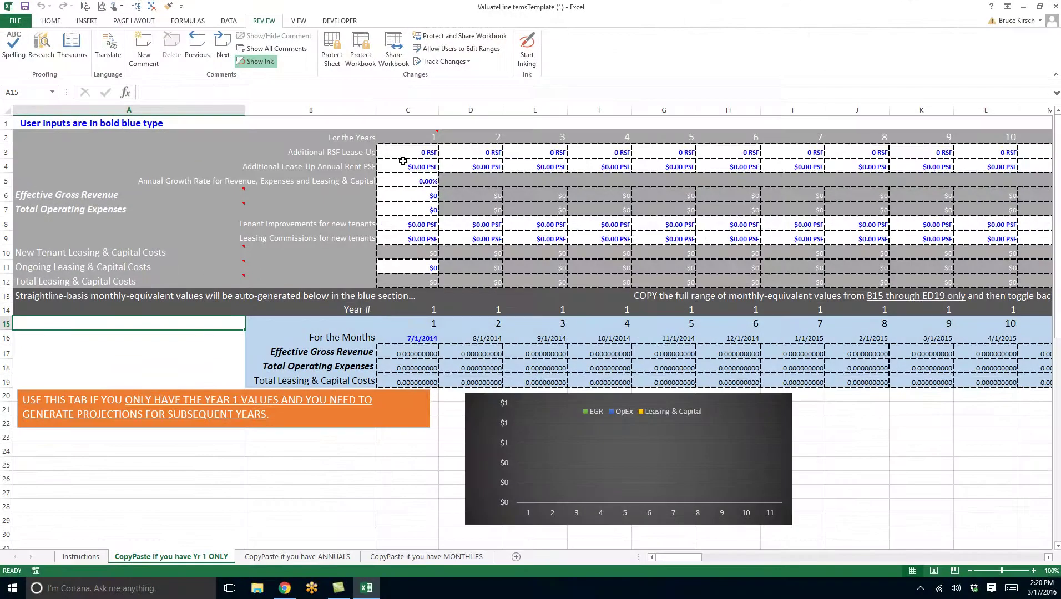
# - Examine the Effective Gross Revenue row, its Year 1 input cell and the yearly columns on the Year 1 only sheet
pyautogui.click(782, 314)
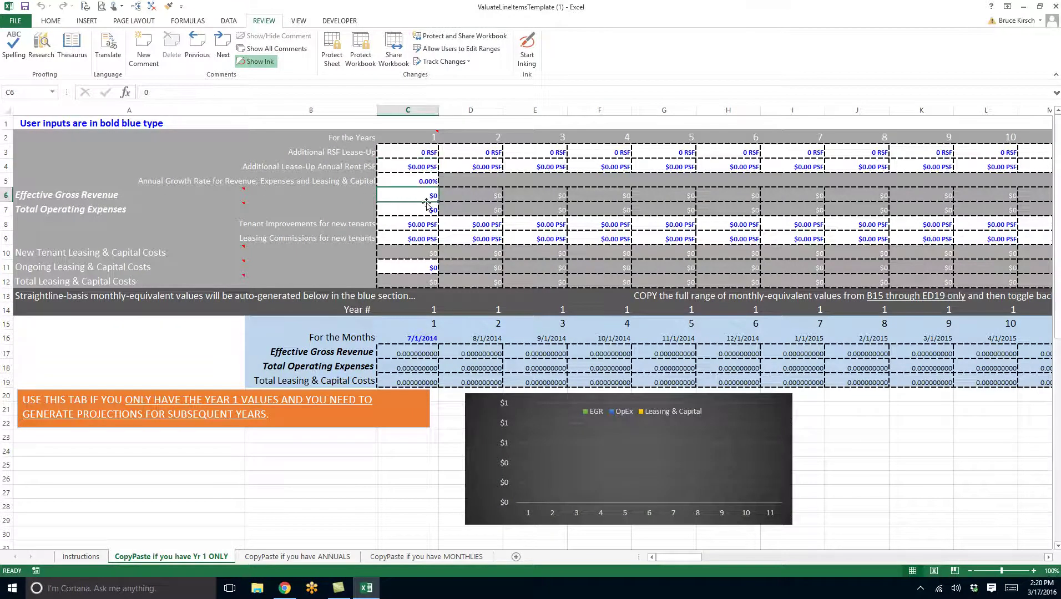
pyautogui.click(5, 194)
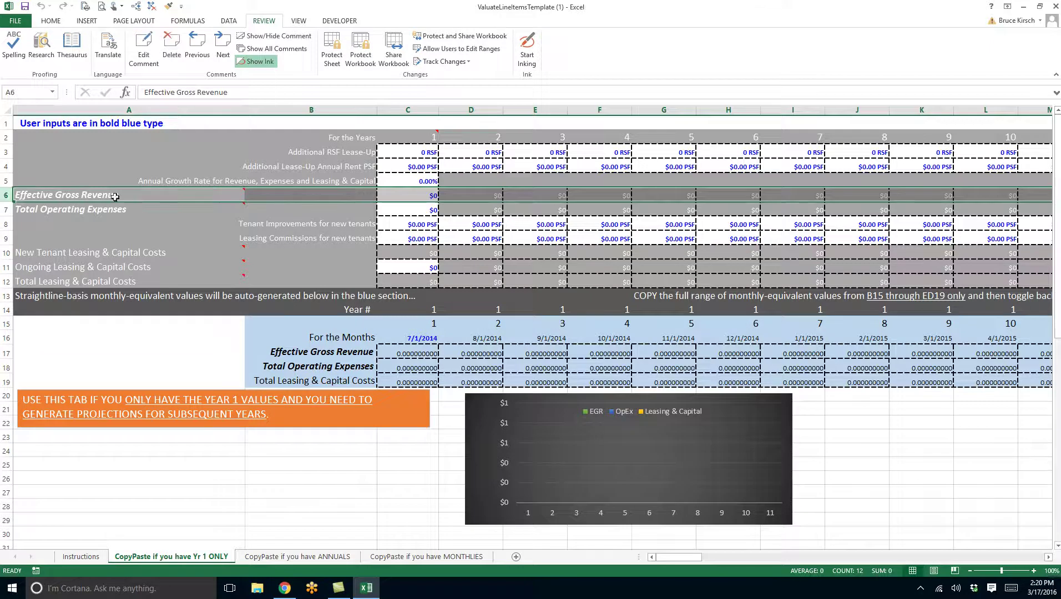
pyautogui.click(404, 200)
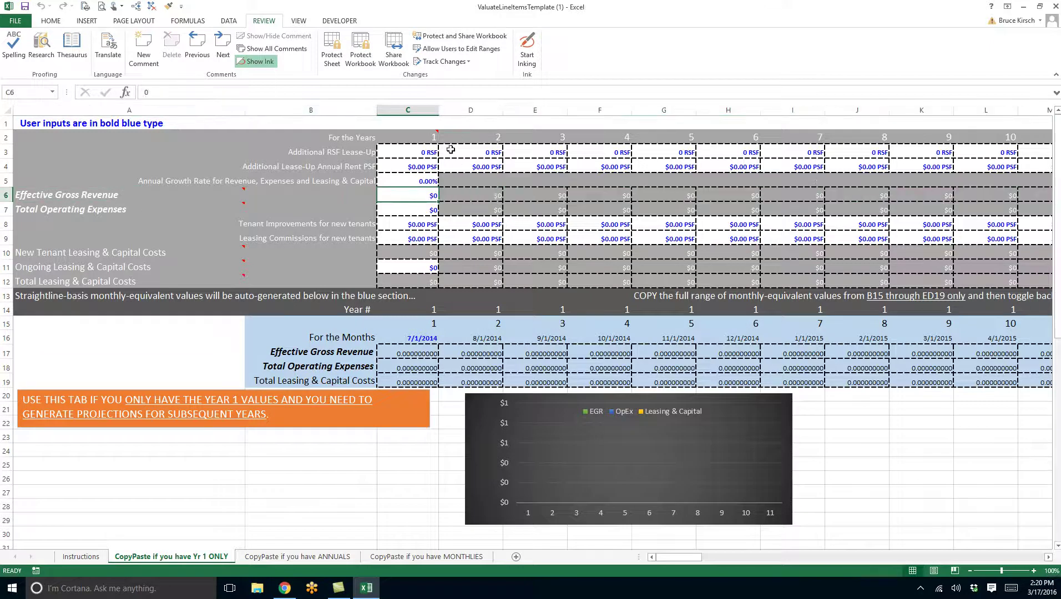
pyautogui.click(423, 110)
pyautogui.click(462, 110)
pyautogui.click(548, 110)
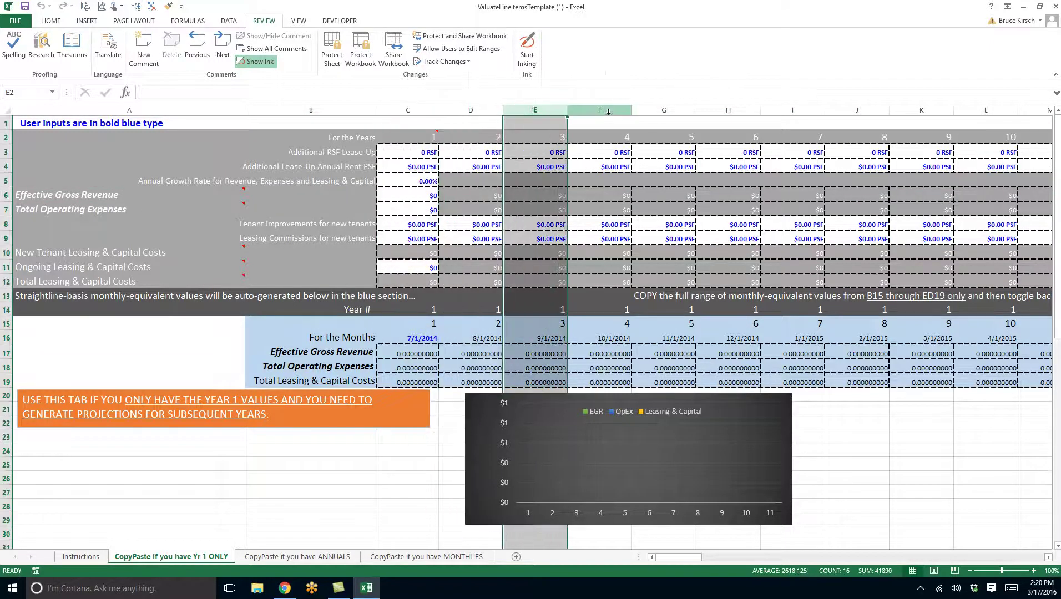
pyautogui.click(599, 110)
pyautogui.hotkey('ctrl', 'Home')
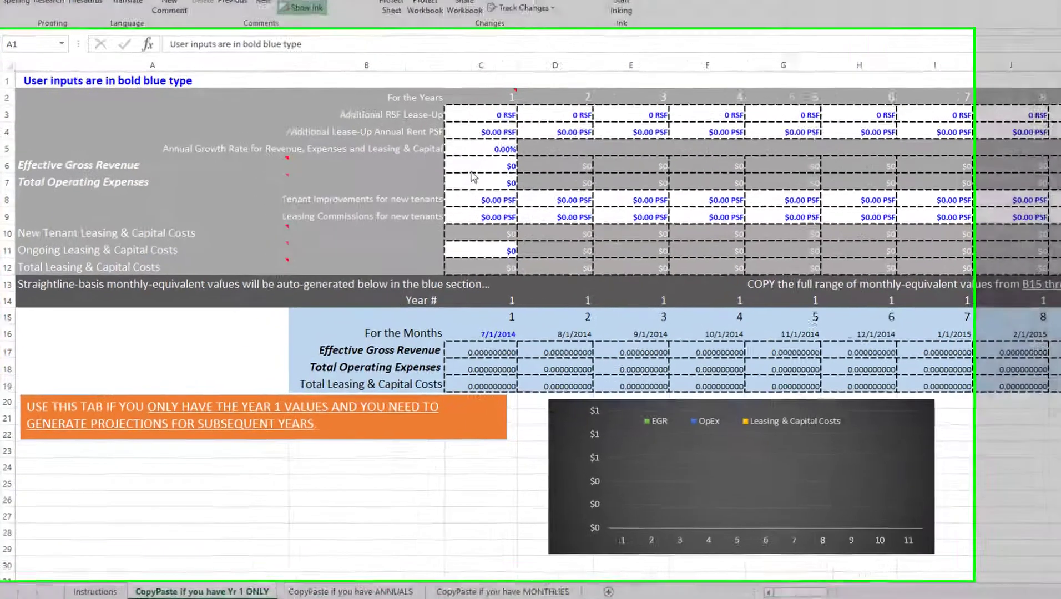
# - Set the Year 1 Effective Gross Revenue to $975,000 and the Total Operating Expenses to $622,000
pyautogui.click(457, 169)
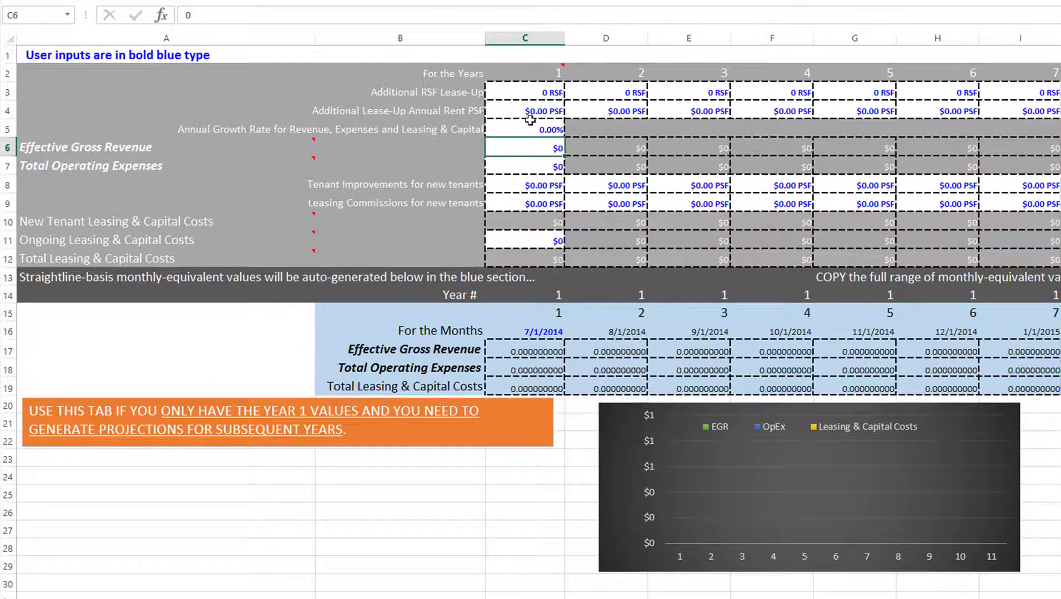
pyautogui.write('975')
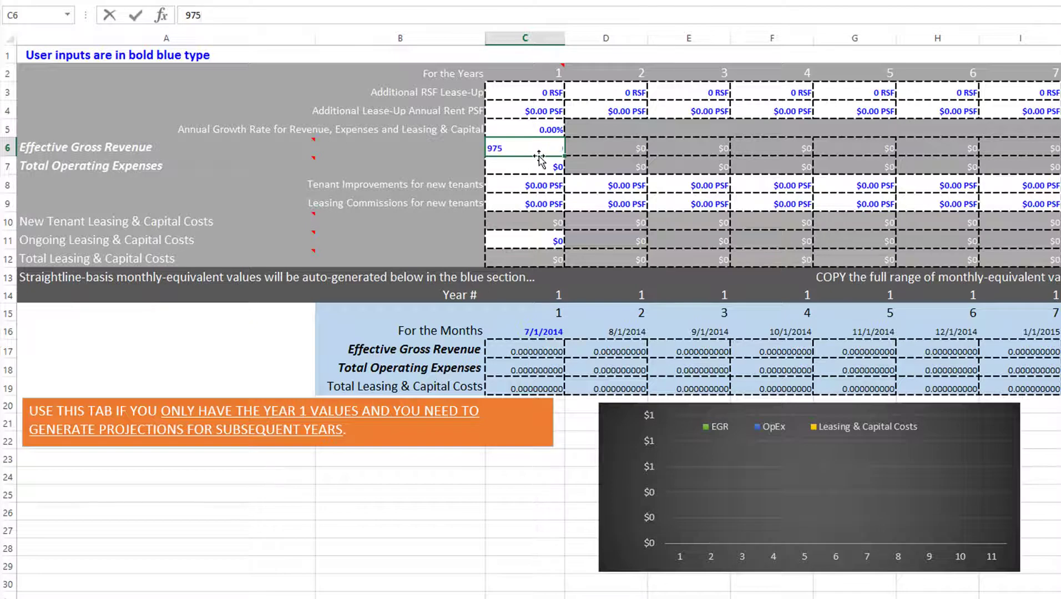
pyautogui.write(',000')
pyautogui.press('Return')
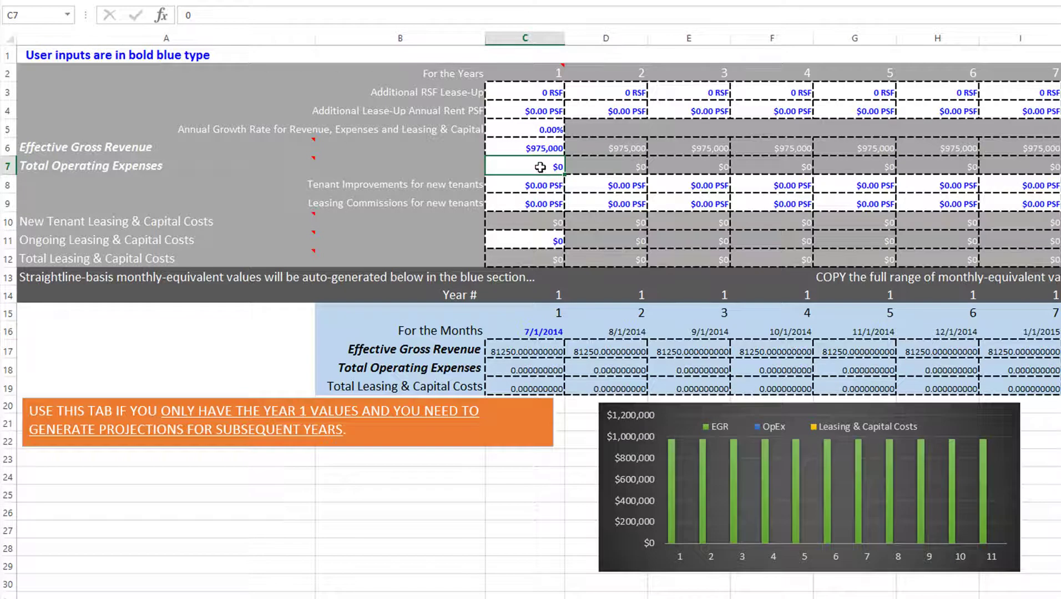
pyautogui.write('6')
pyautogui.write('22,000')
pyautogui.press('Return')
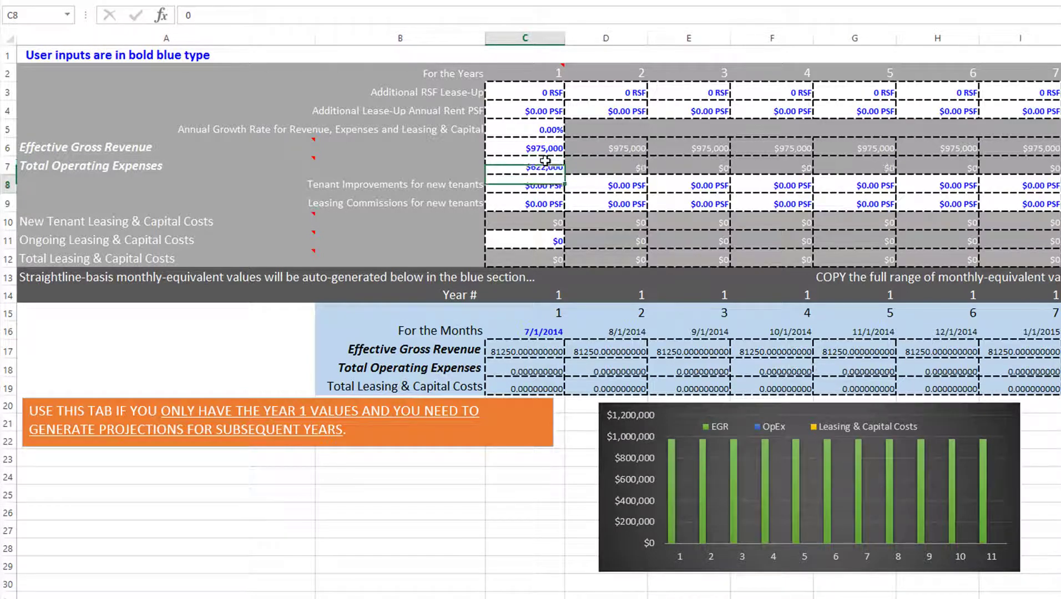
# - Set the annual growth rate for revenue, expenses and leasing & capital to 3%
pyautogui.click(542, 132)
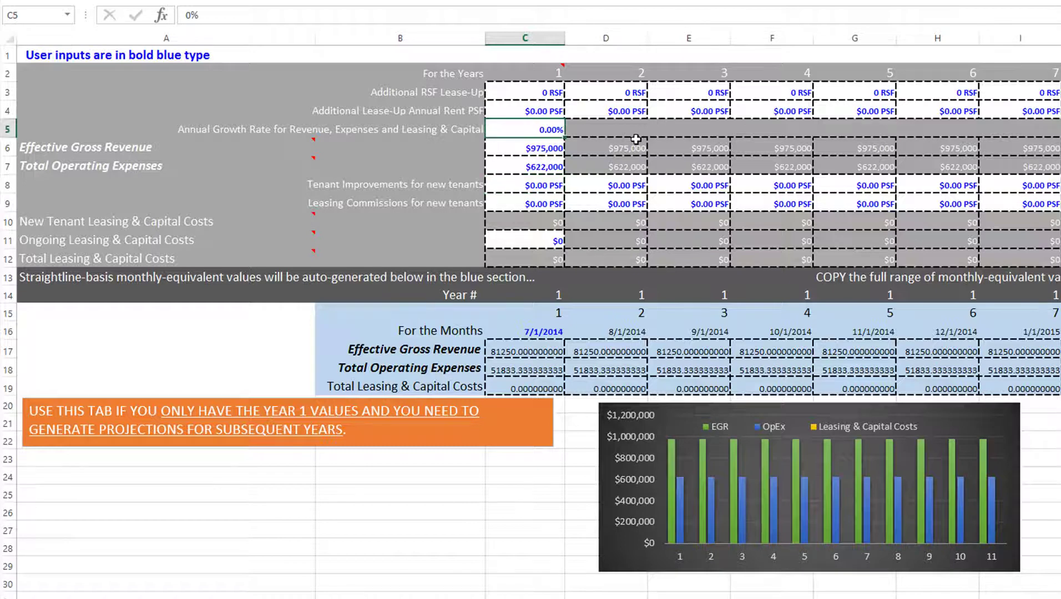
pyautogui.write('3')
pyautogui.press('Return')
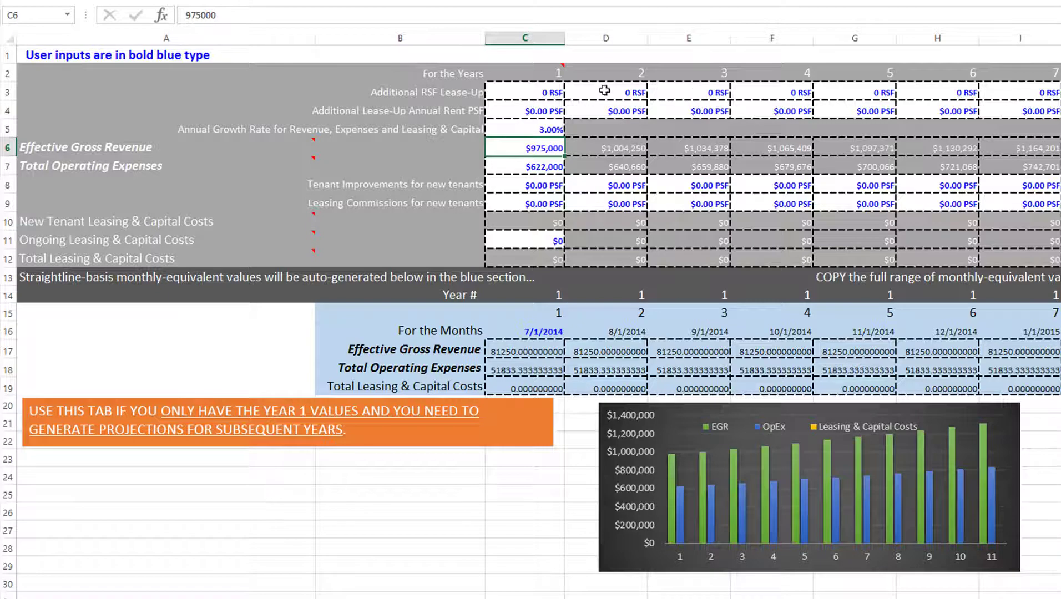
# - Add a Year 3 lease-up of 2,500 RSF at an additional annual rent of $35 PSF
pyautogui.click(672, 93)
pyautogui.write('2500')
pyautogui.press('Return')
pyautogui.write('35')
pyautogui.press('Return')
# - Set the Year 3 new-tenant costs to $15 PSF for tenant improvements and $4 PSF for leasing commissions
pyautogui.press('Return')
pyautogui.press('Return')
pyautogui.press('Return')
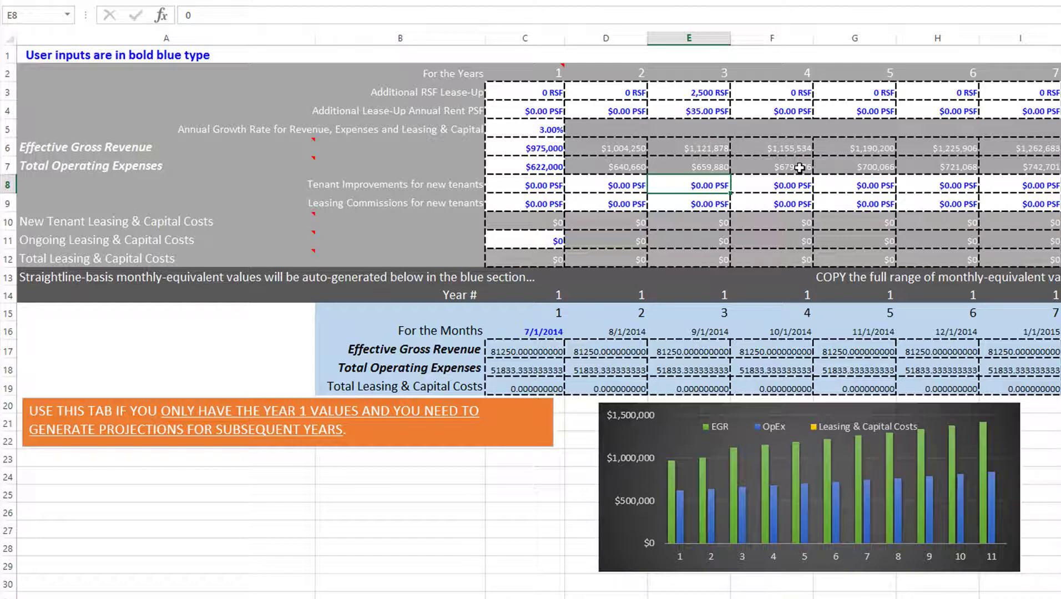
pyautogui.write('15')
pyautogui.press('Return')
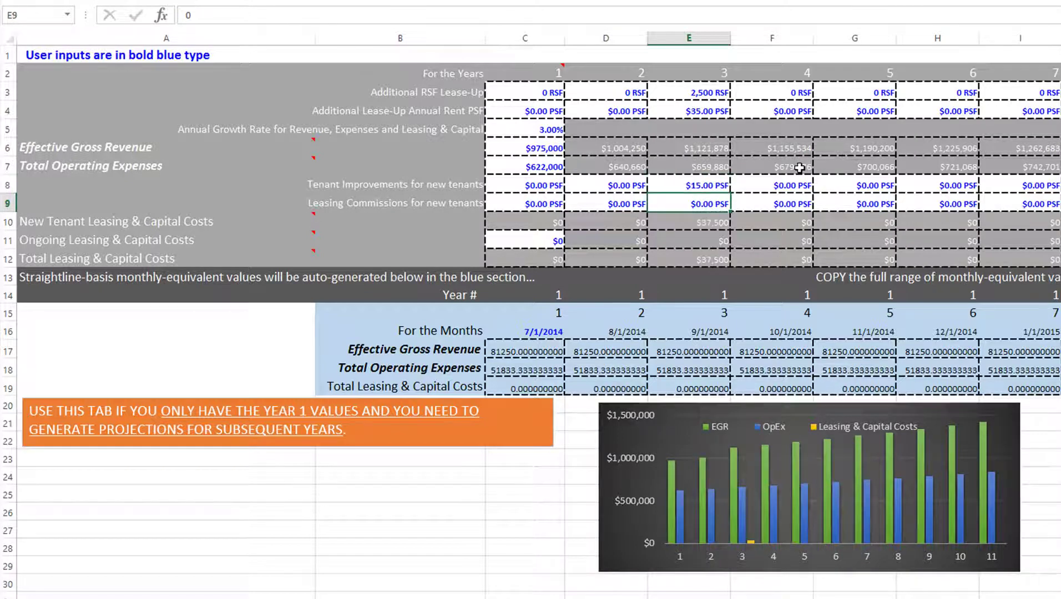
pyautogui.write('4')
pyautogui.press('Return')
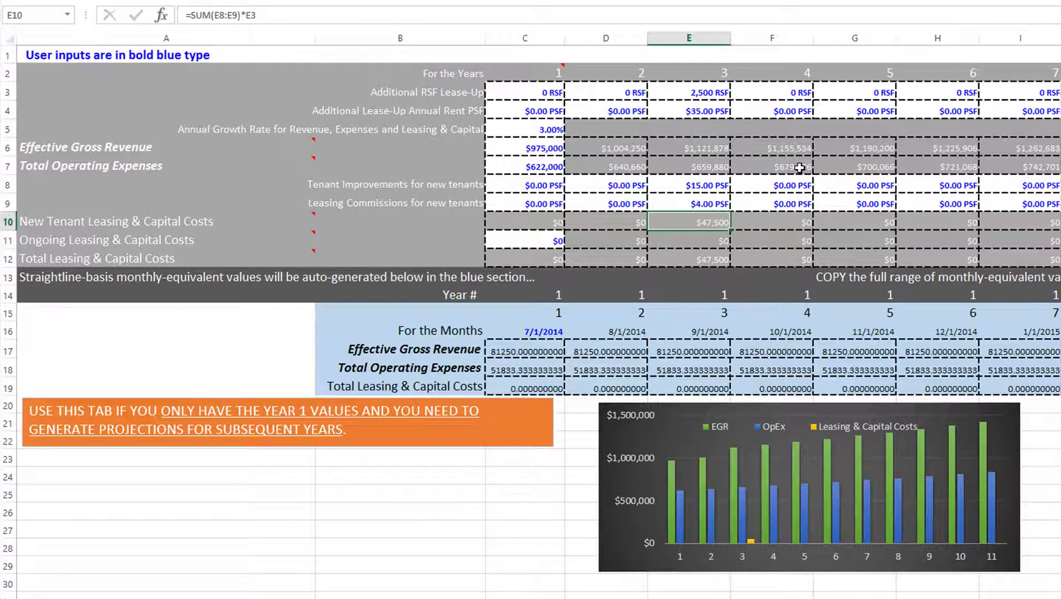
# - Inspect the Year 3 total leasing and capital costs and the auto-generated monthly values in the blue section
pyautogui.click(704, 257)
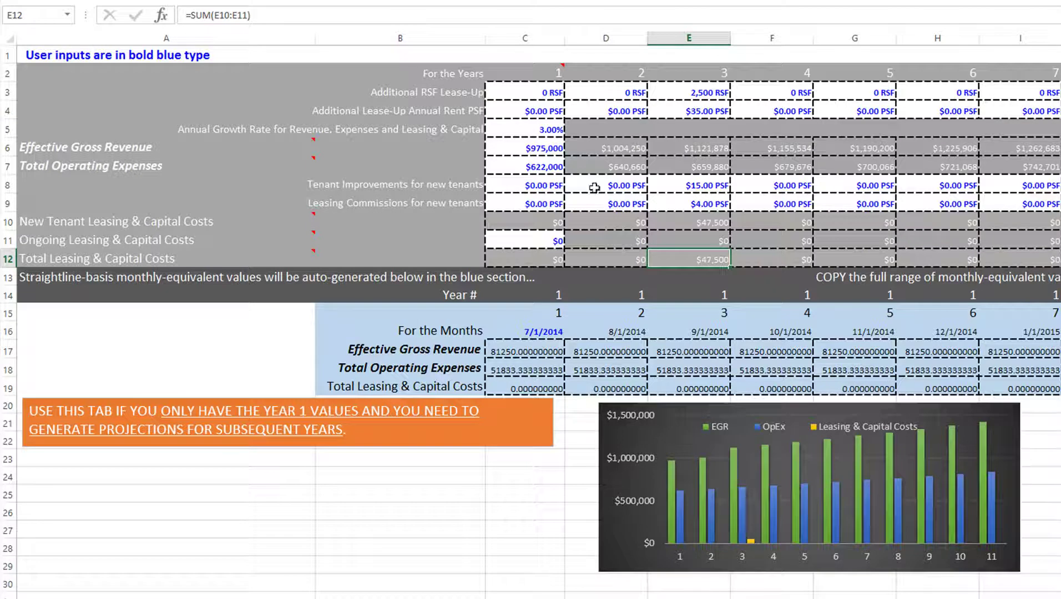
pyautogui.moveTo(539, 350); pyautogui.dragTo(870, 381)
pyautogui.click(869, 383)
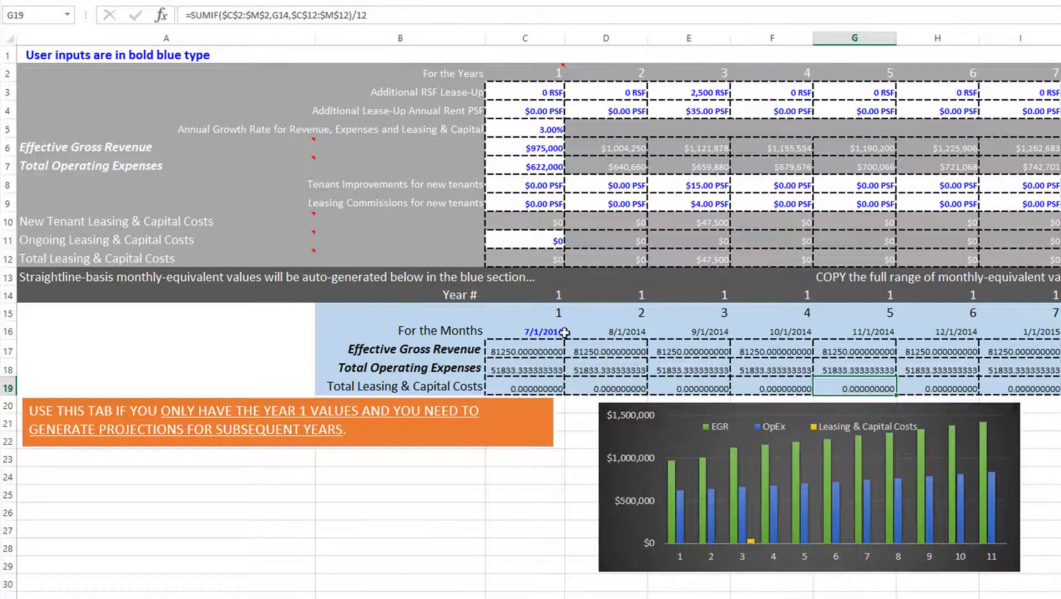
# - Copy the full block of monthly-equivalent values in the blue section, B15 through ED19
pyautogui.moveTo(406, 312); pyautogui.dragTo(402, 370)
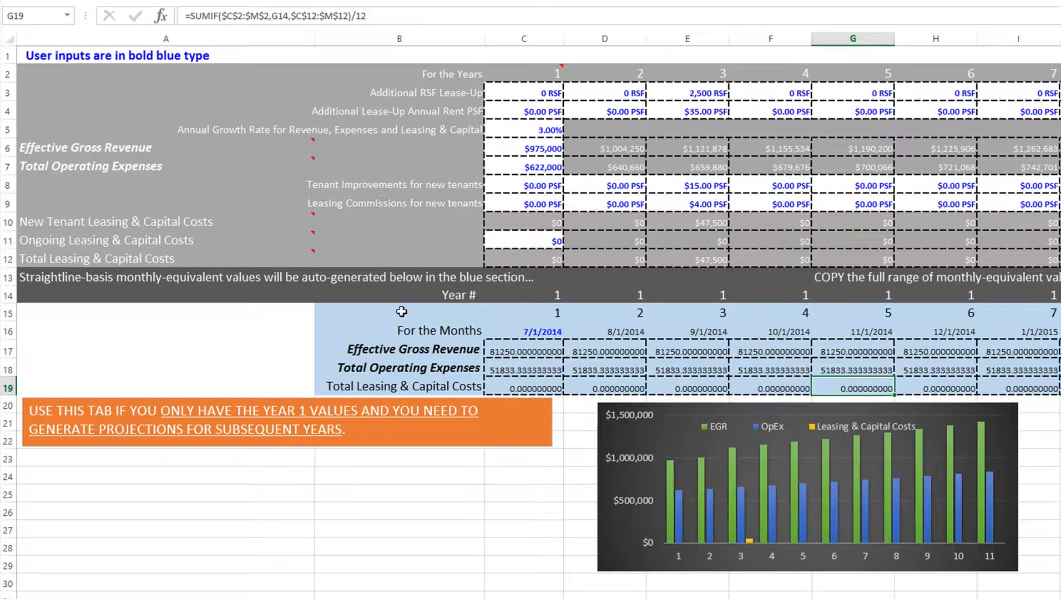
pyautogui.moveTo(312, 369); pyautogui.dragTo(319, 380)
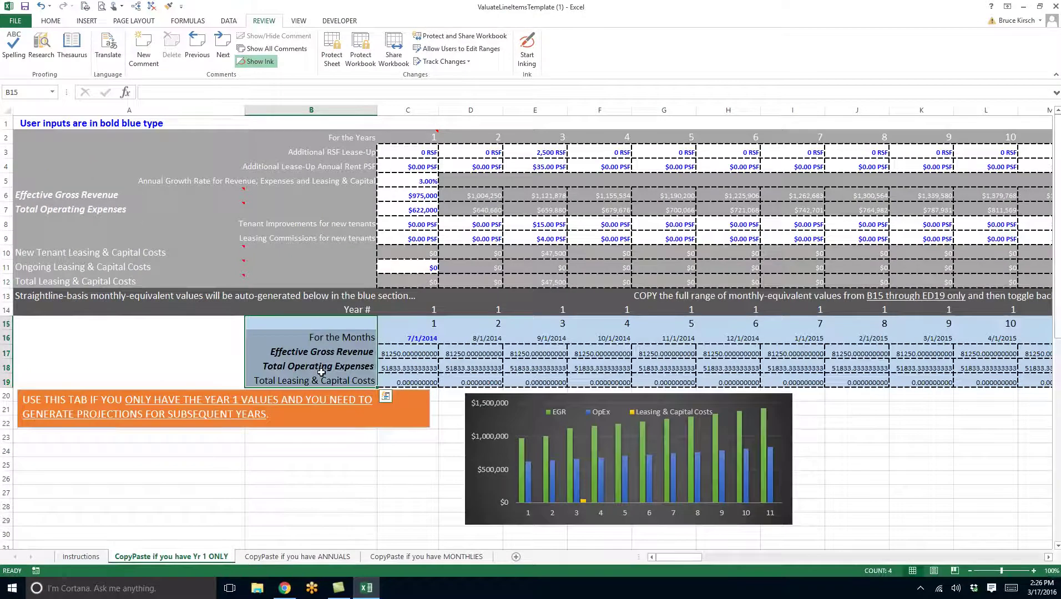
pyautogui.hotkey('ctrl', 'shift', 'Right')
pyautogui.hotkey('ctrl', 'shift', 'Right')
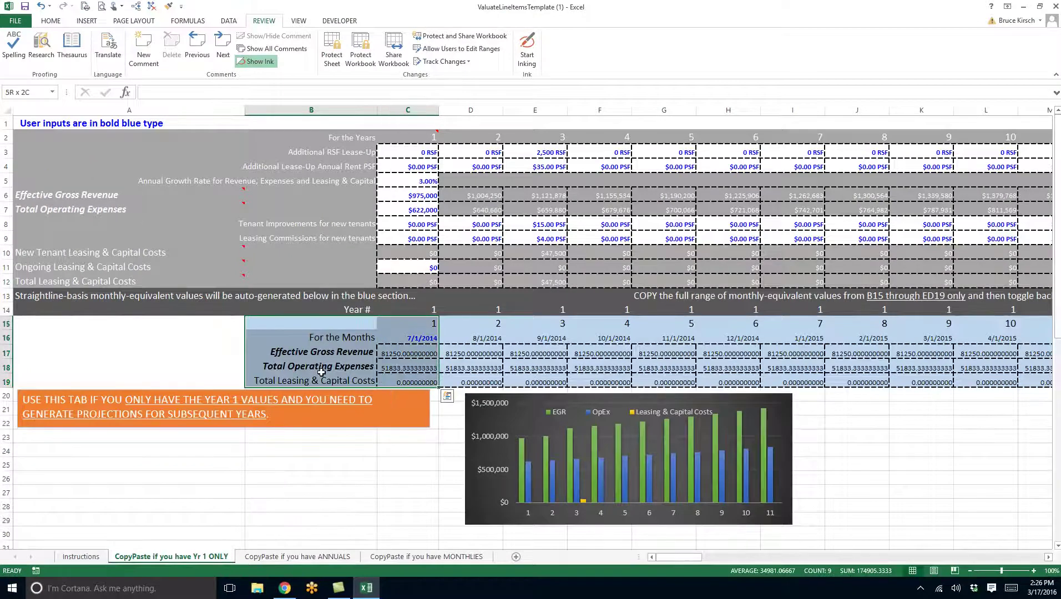
pyautogui.hotkey('ctrl', 'c')
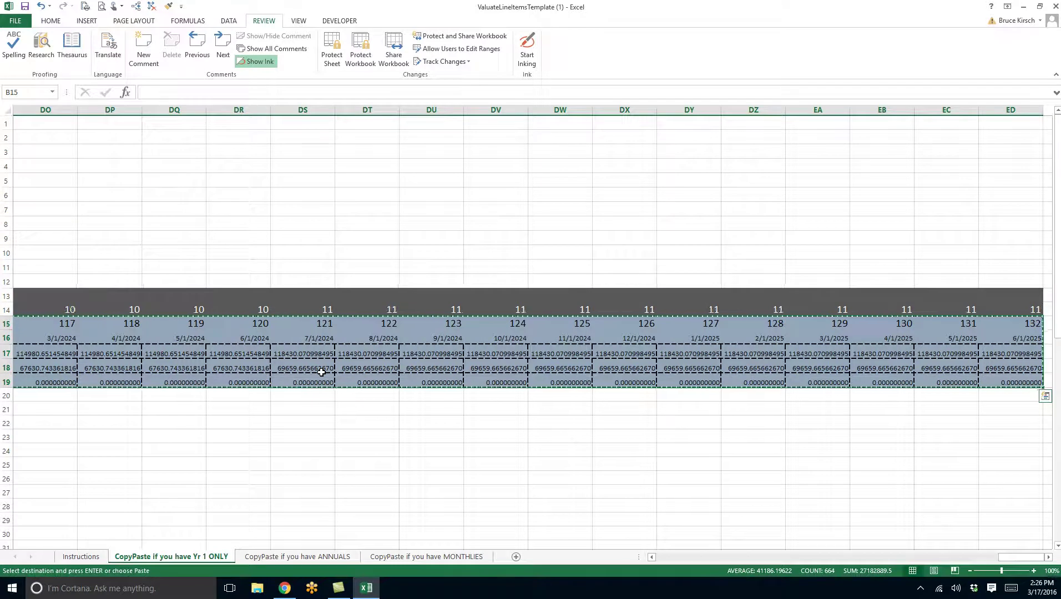
pyautogui.press('Home')
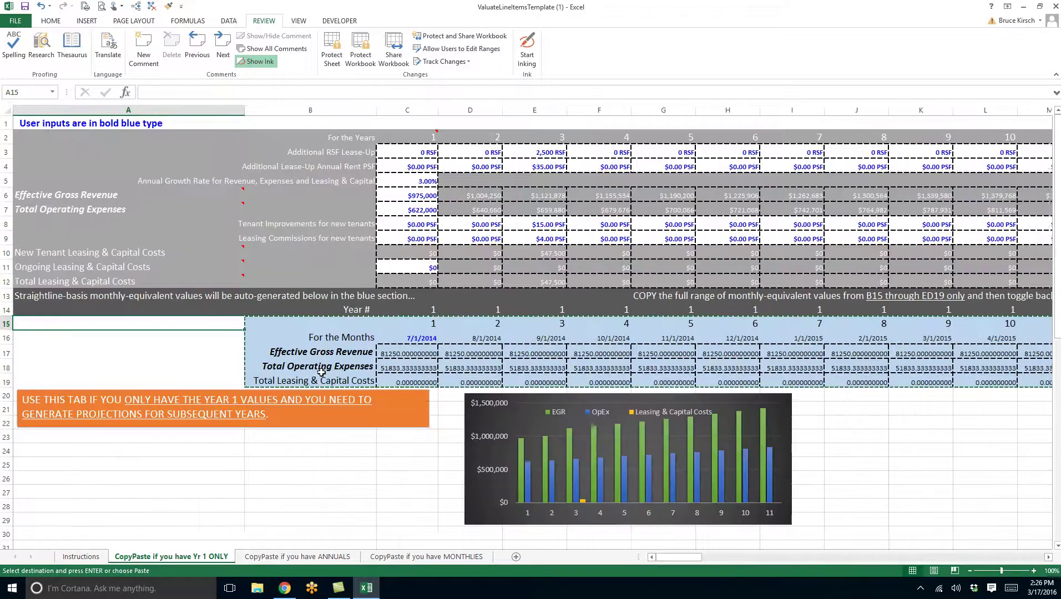
# - Switch to Valuate in Chrome, paste the copied monthly unlevered cash flow projections on the Cash Flows page and process them
pyautogui.click(284, 589)
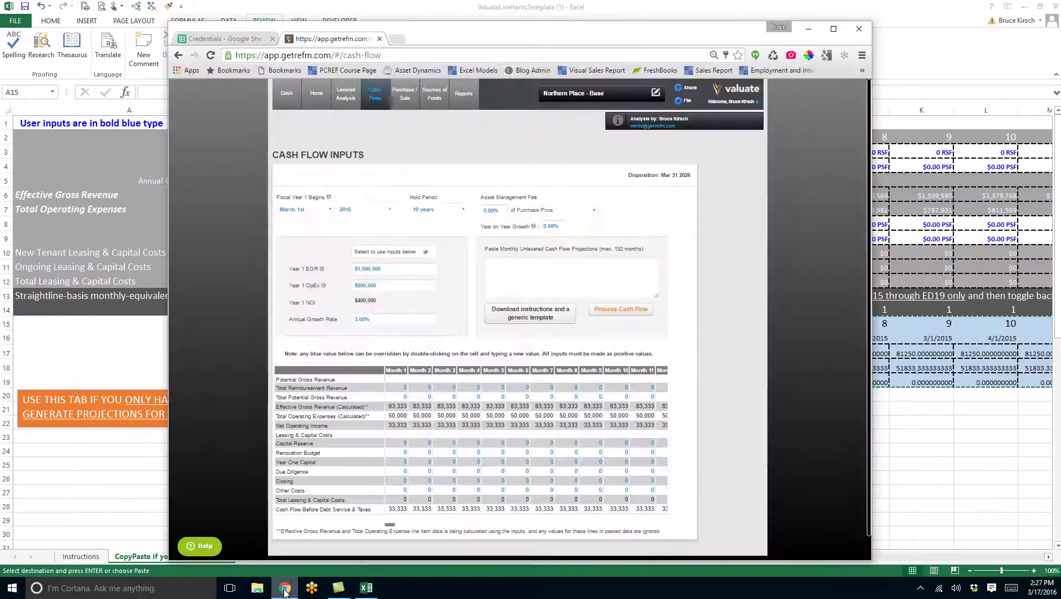
pyautogui.click(506, 265)
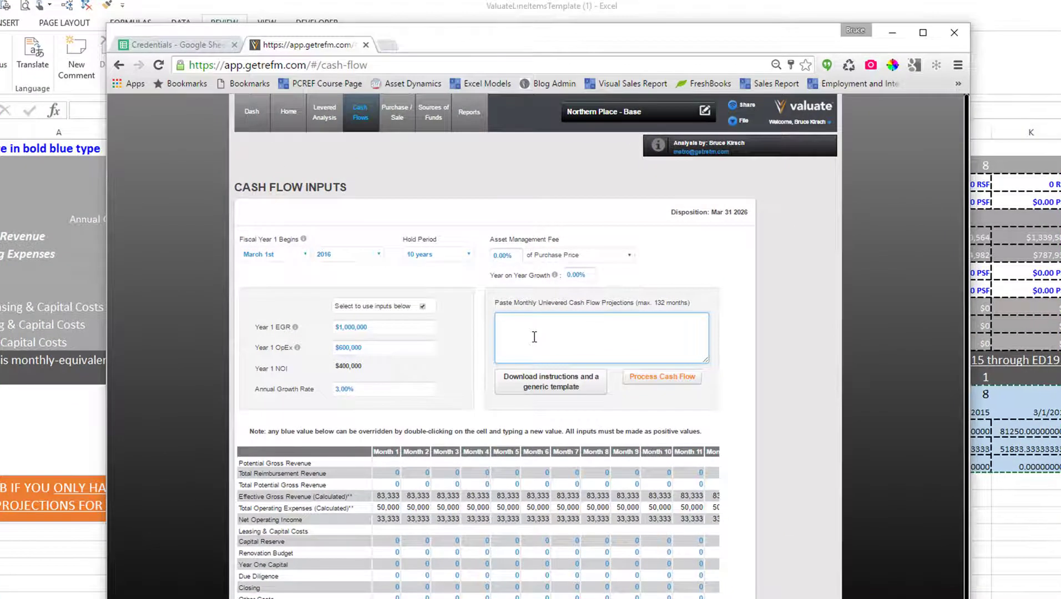
pyautogui.hotkey('ctrl', 'v')
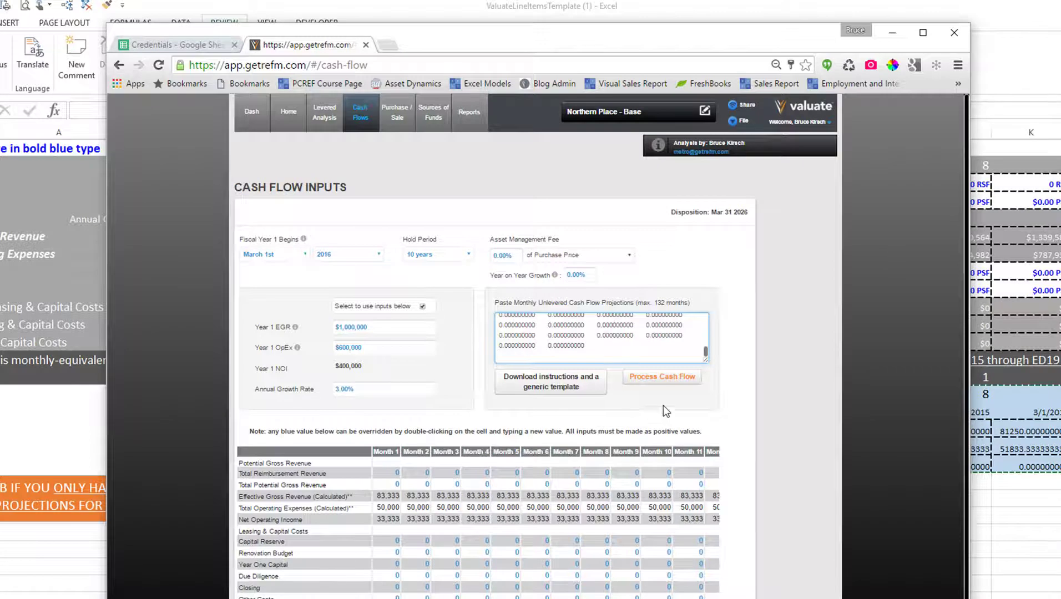
pyautogui.click(665, 381)
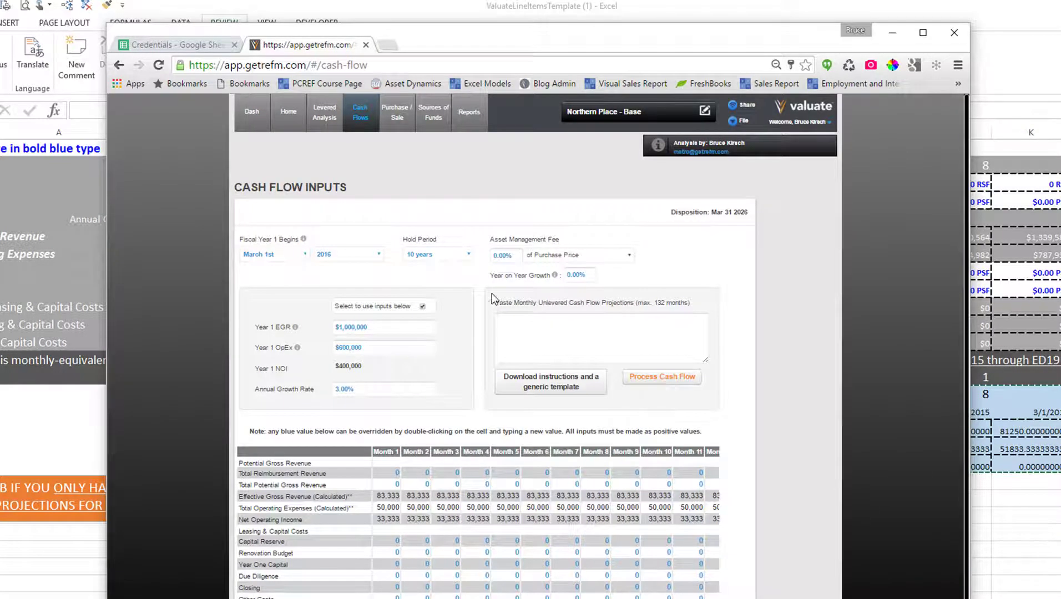
# - Turn off the use of the Year 1 EGR, OpEx and growth inputs, comparing the cash flow table with the option on and off
pyautogui.click(422, 307)
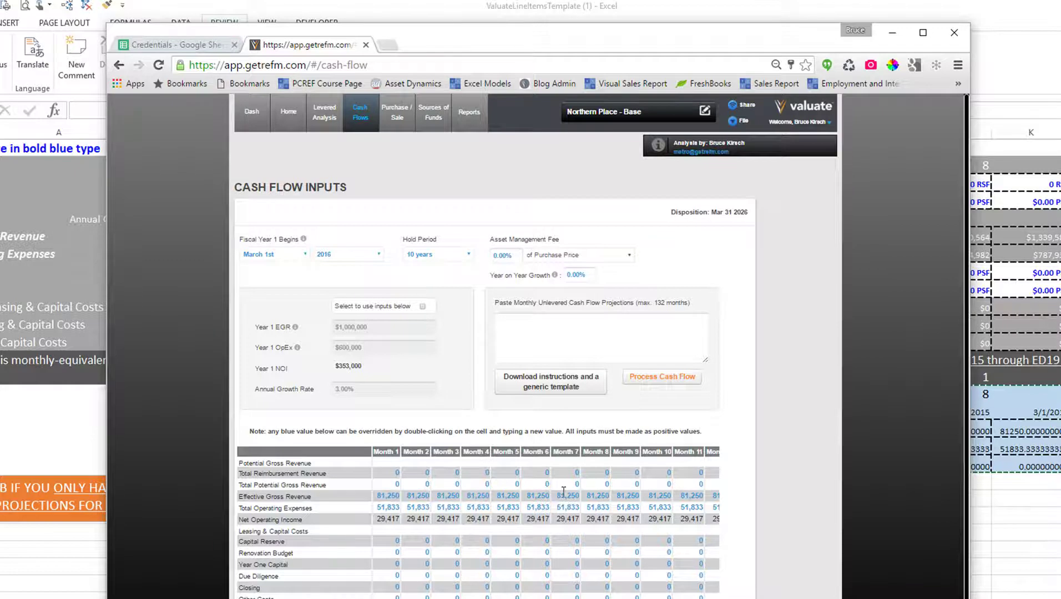
pyautogui.click(523, 339)
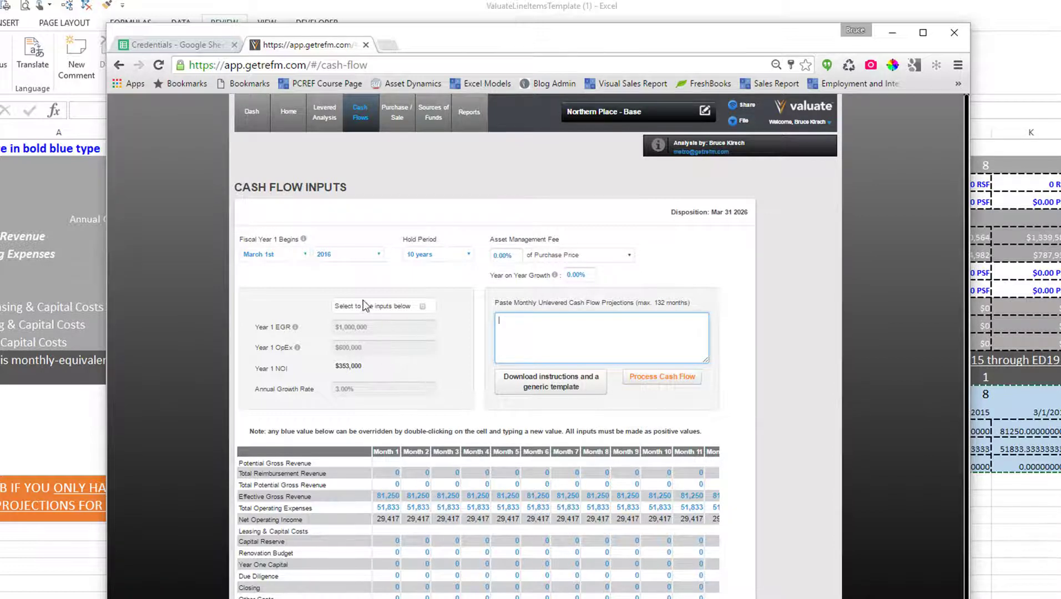
pyautogui.click(424, 308)
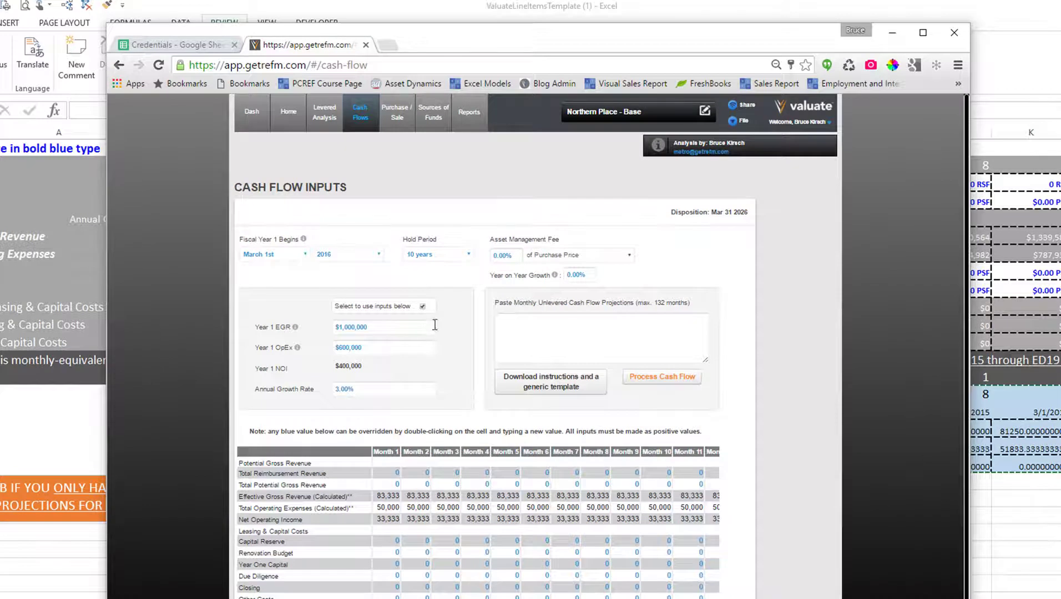
pyautogui.click(422, 307)
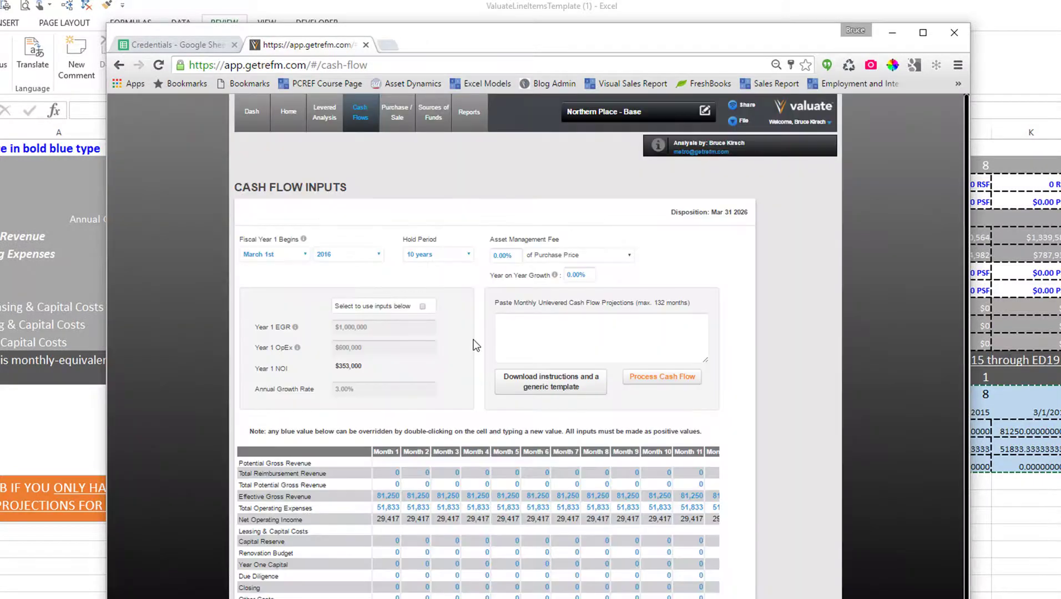
pyautogui.click(655, 340)
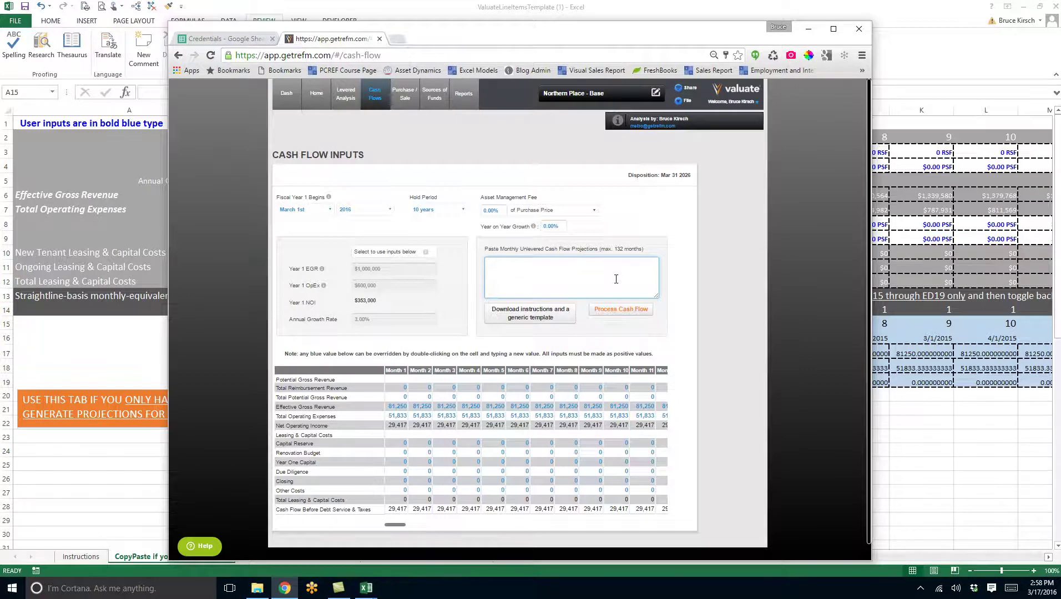
# - Switch to the REFM_Apartment_Property_PL_and_Screening workbook in Excel and hide the Dropbox badge panel
pyautogui.click(706, 6)
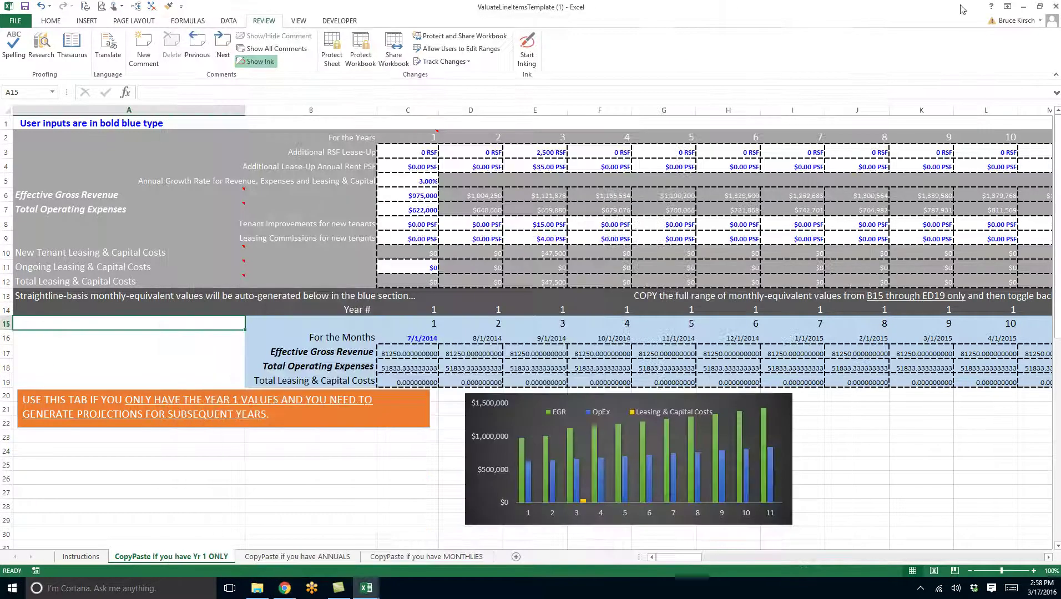
pyautogui.click(1022, 6)
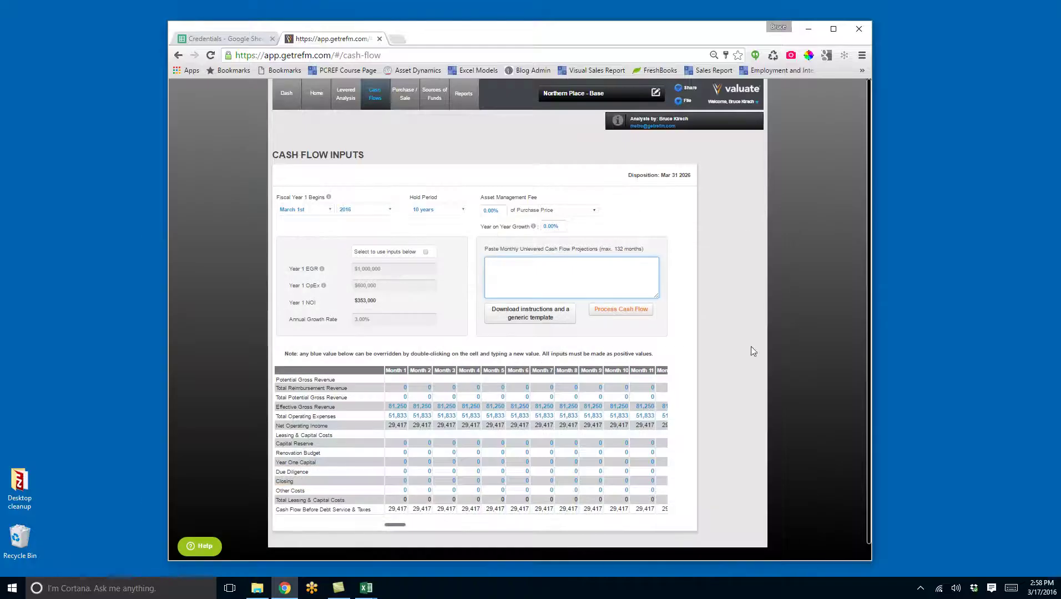
pyautogui.click(368, 588)
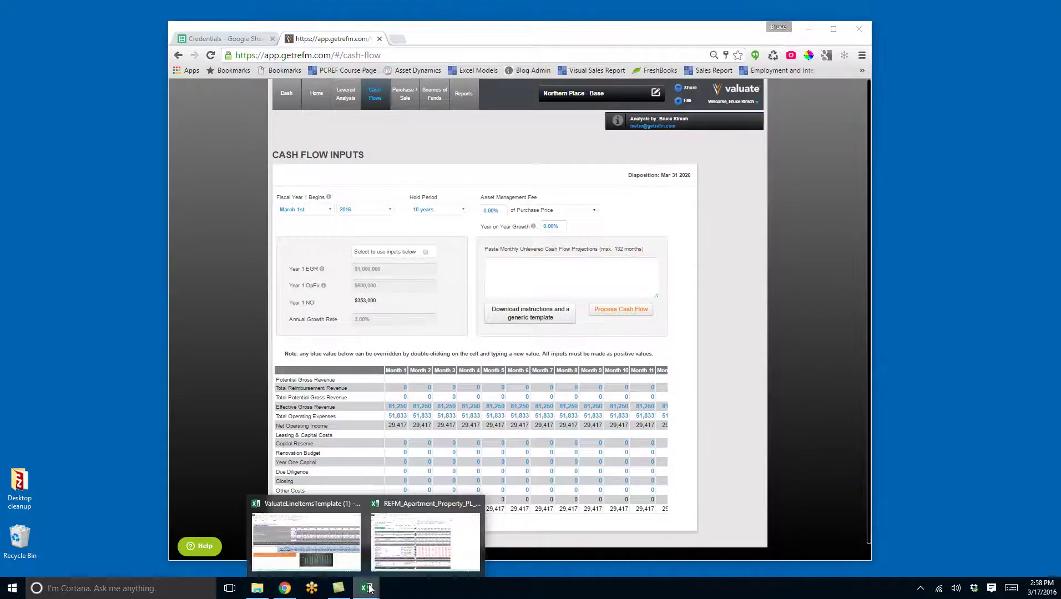
pyautogui.click(425, 541)
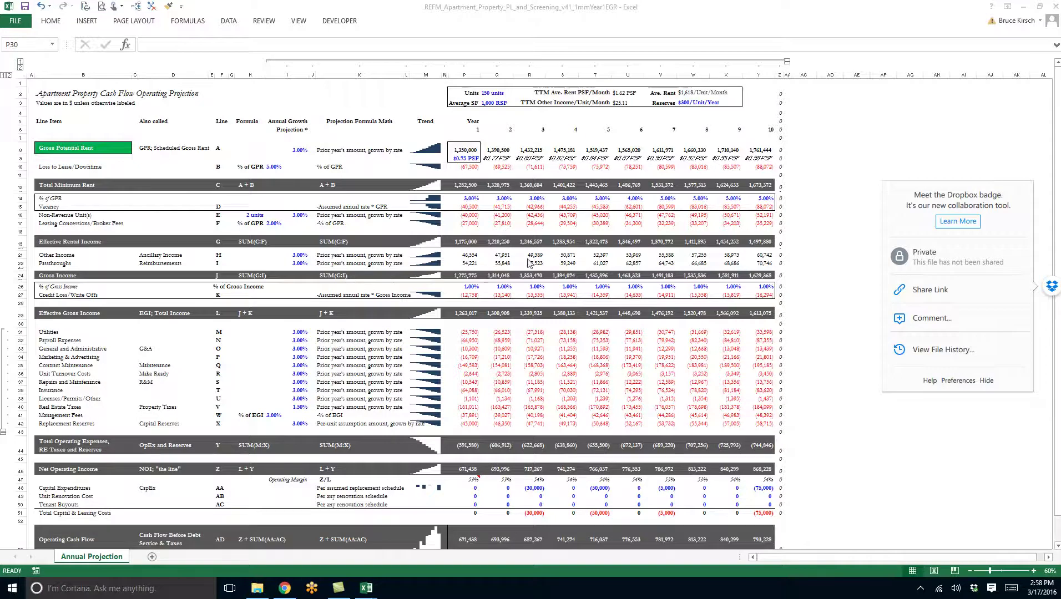
pyautogui.click(989, 382)
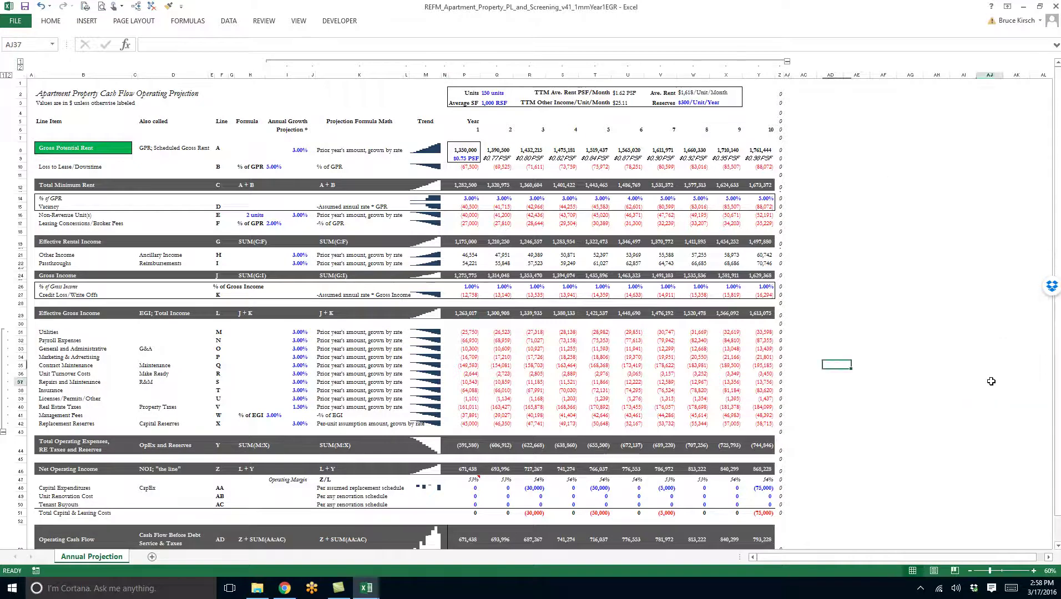
# - Examine the 10-year rows for Effective Gross Income, Total Operating Expenses and Total Capital & Leasing Costs in the annual projection
pyautogui.scroll(-2, 1058, 549)
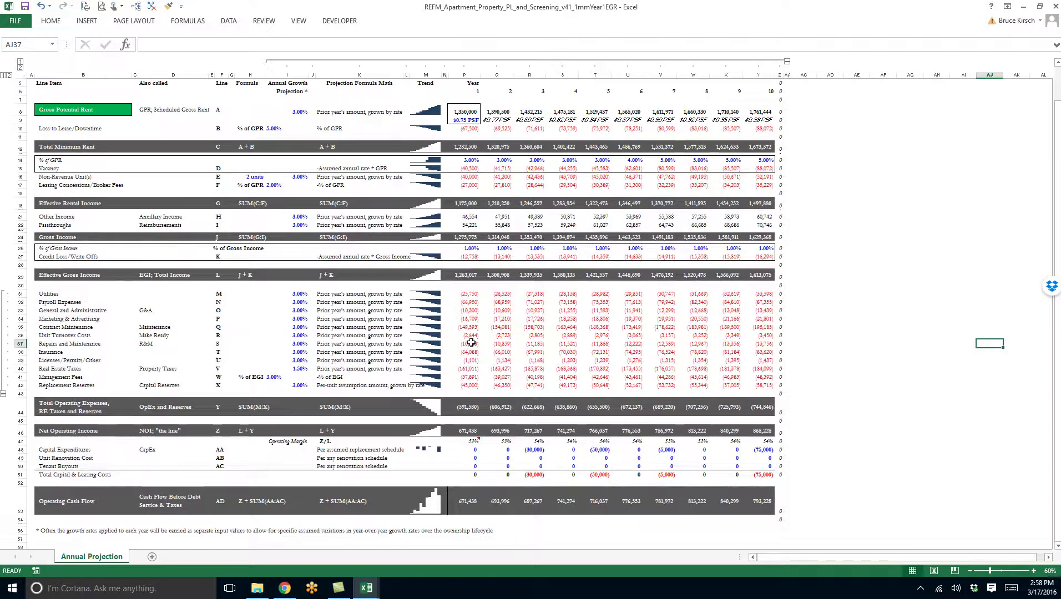
pyautogui.click(367, 588)
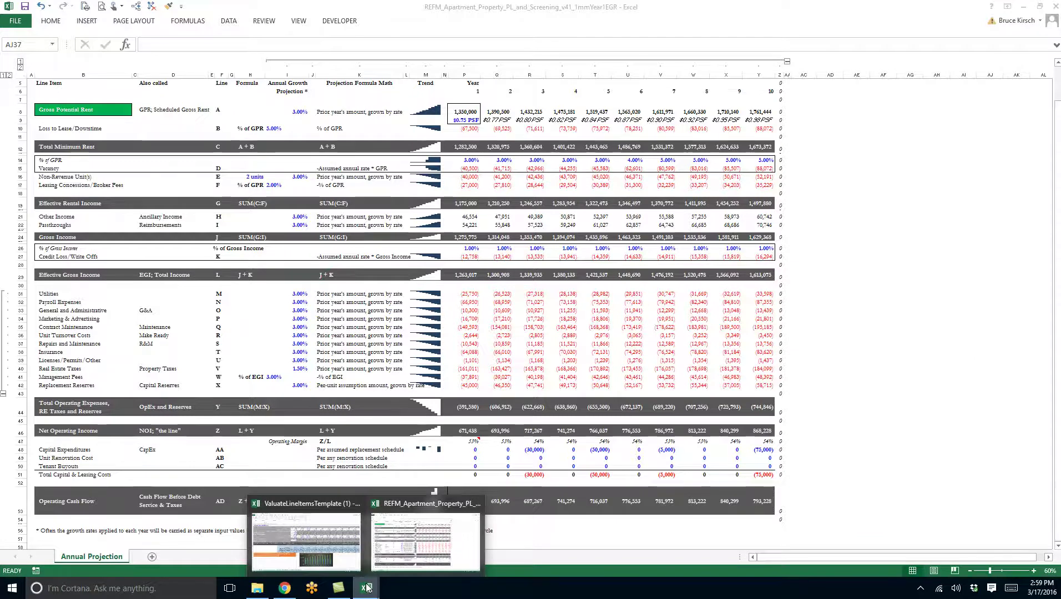
pyautogui.click(426, 541)
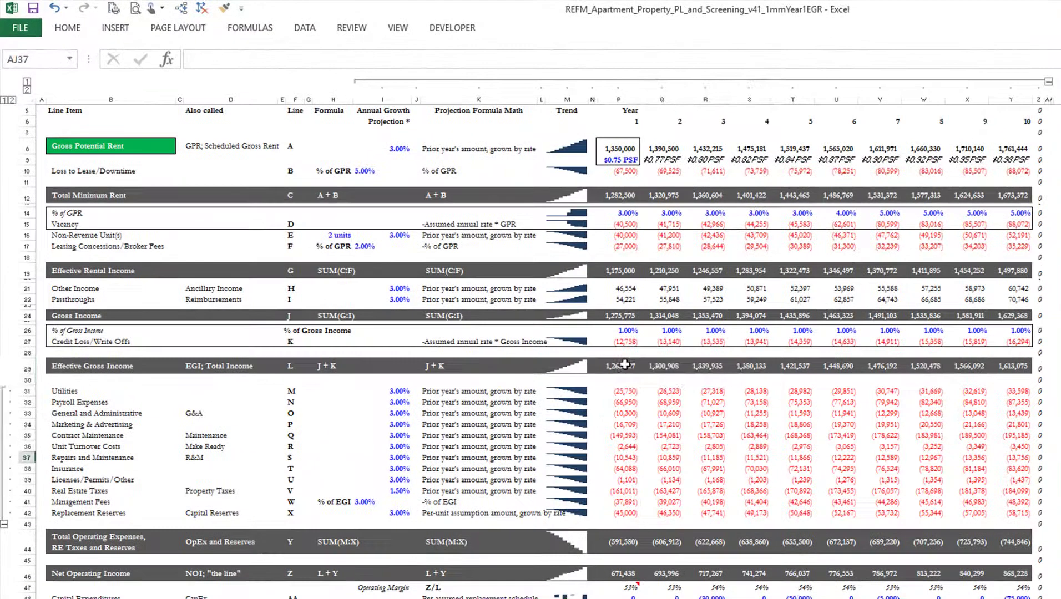
pyautogui.moveTo(537, 313); pyautogui.dragTo(860, 313)
pyautogui.moveTo(999, 365); pyautogui.dragTo(999, 365)
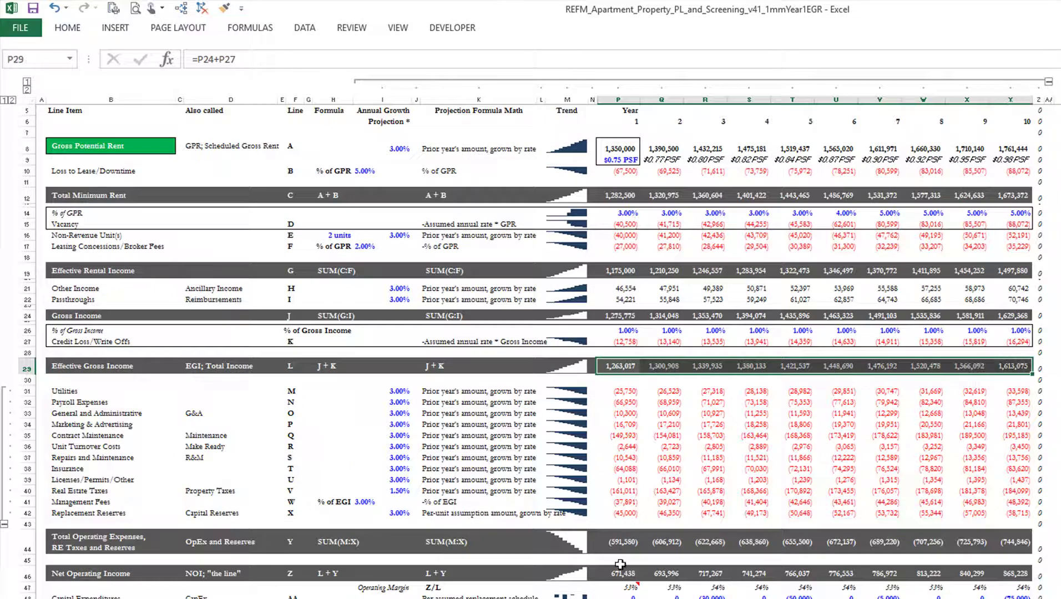
pyautogui.moveTo(625, 549); pyautogui.dragTo(992, 552)
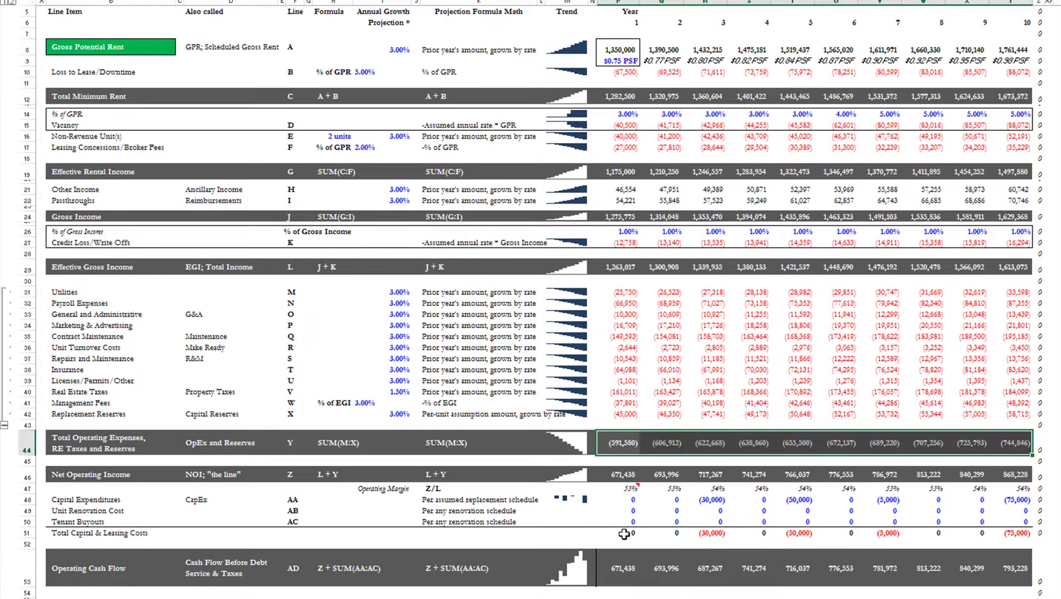
pyautogui.moveTo(621, 534); pyautogui.dragTo(1021, 536)
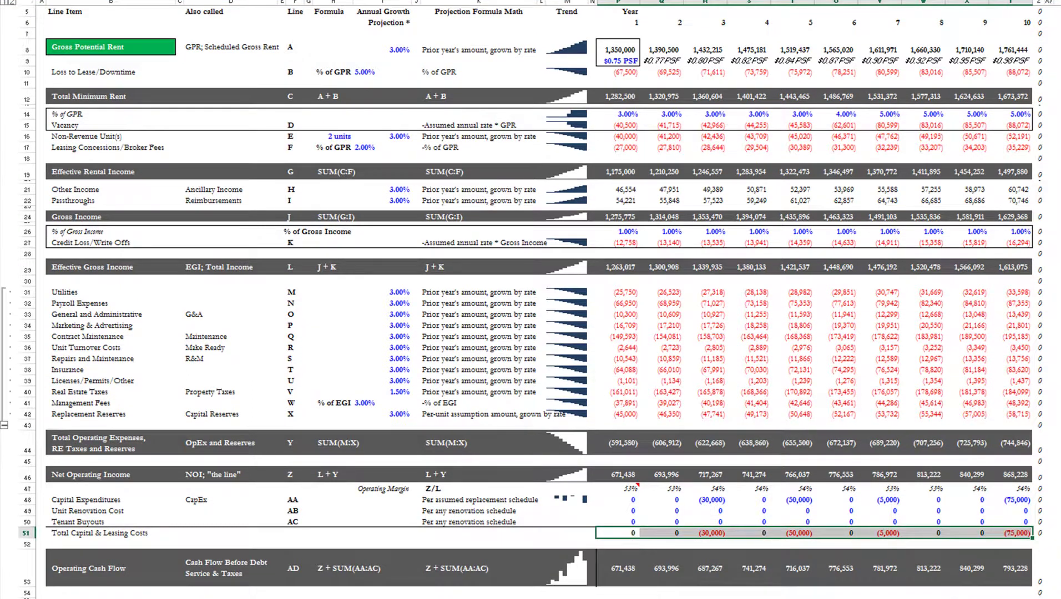
# - Return to the ValuateLineItemsTemplate workbook and open the "CopyPaste if you have ANNUALS" sheet
pyautogui.moveTo(365, 587)
pyautogui.click(319, 541)
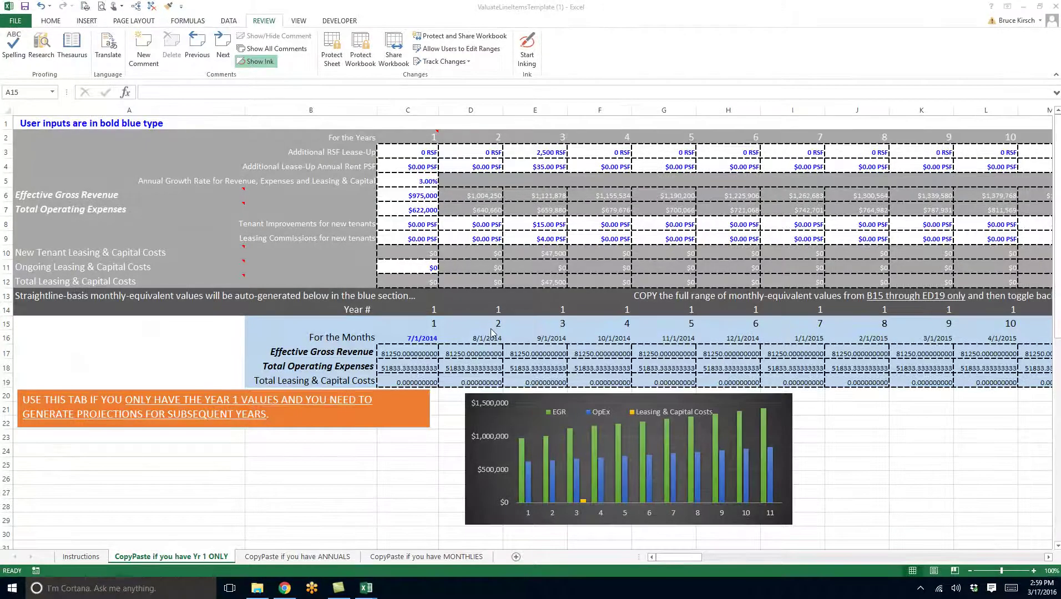
pyautogui.click(283, 557)
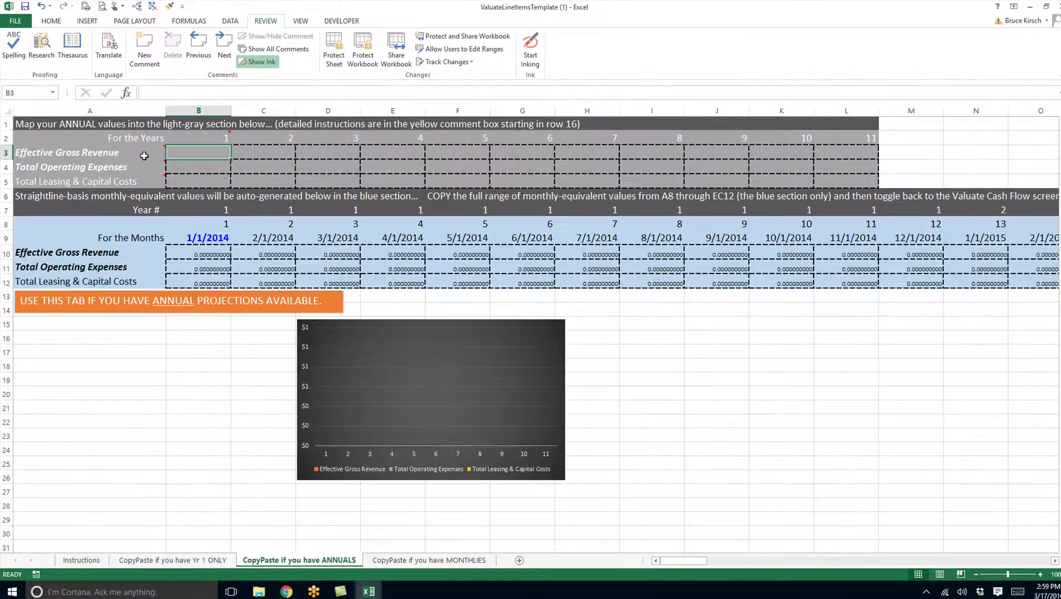
# - Link the Year 1 Effective Gross Revenue cell B3 to Effective Gross Income in P29 of the apartment workbook's Annual Projection sheet
pyautogui.moveTo(210, 143)
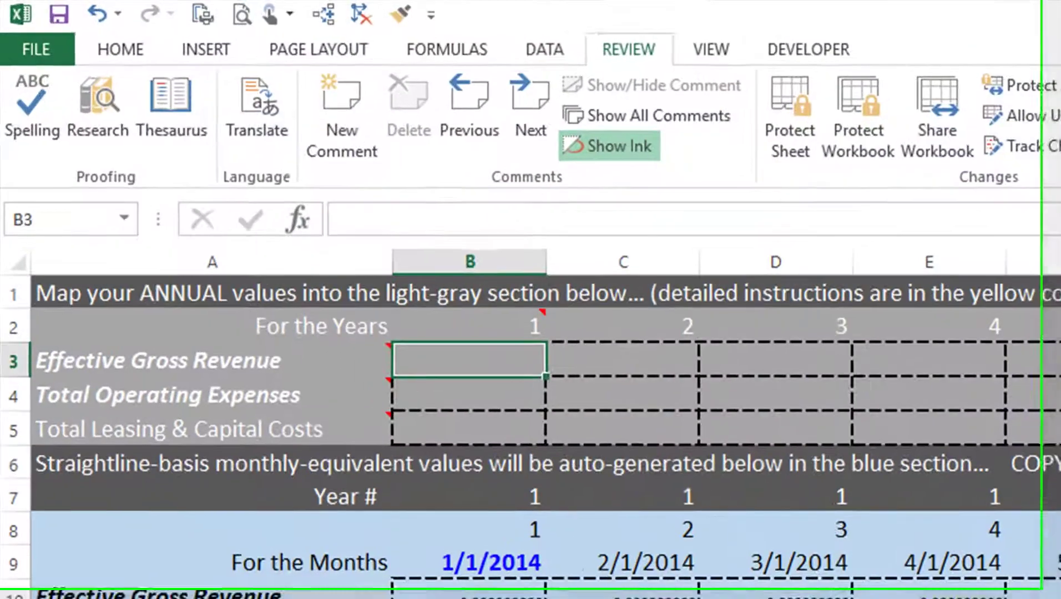
pyautogui.write('=')
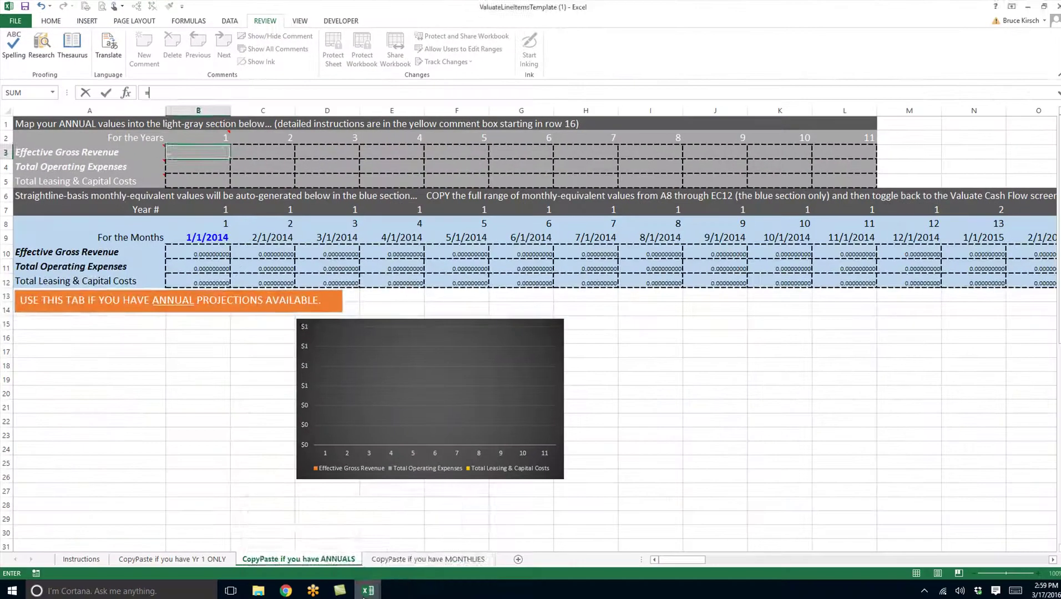
pyautogui.moveTo(365, 594)
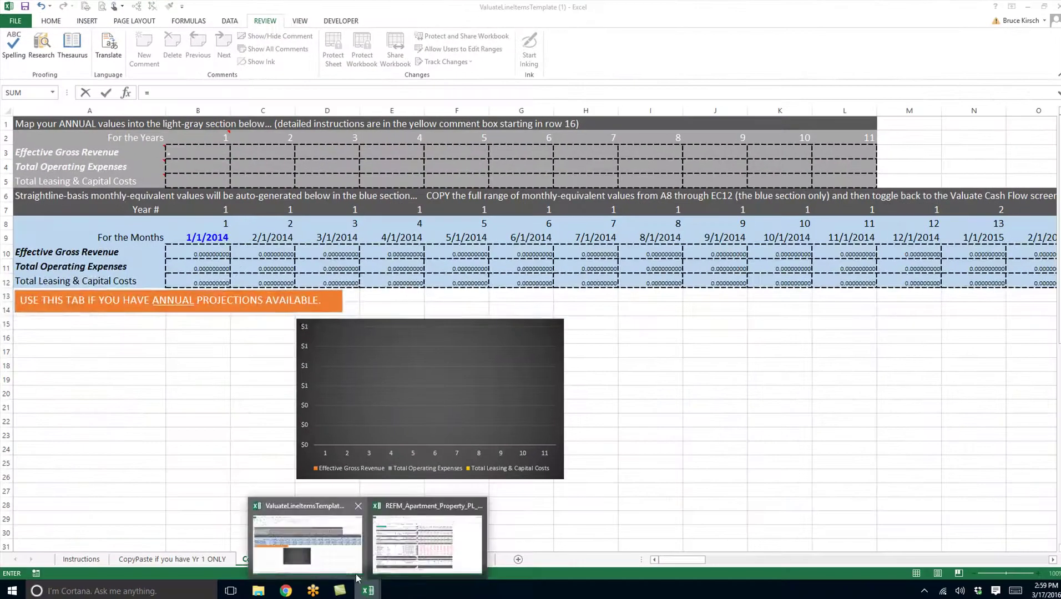
pyautogui.click(424, 565)
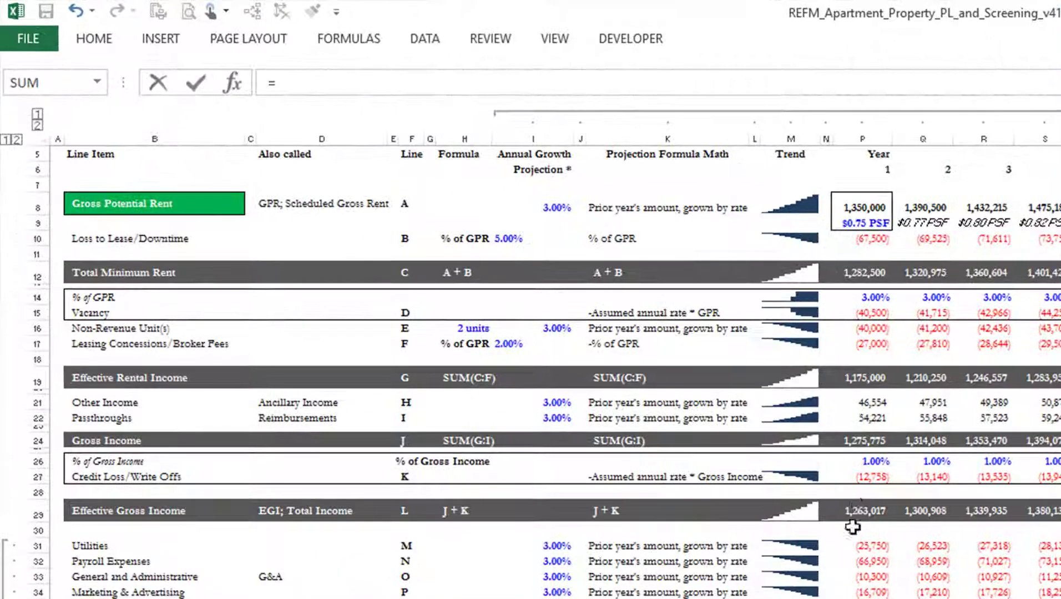
pyautogui.click(466, 277)
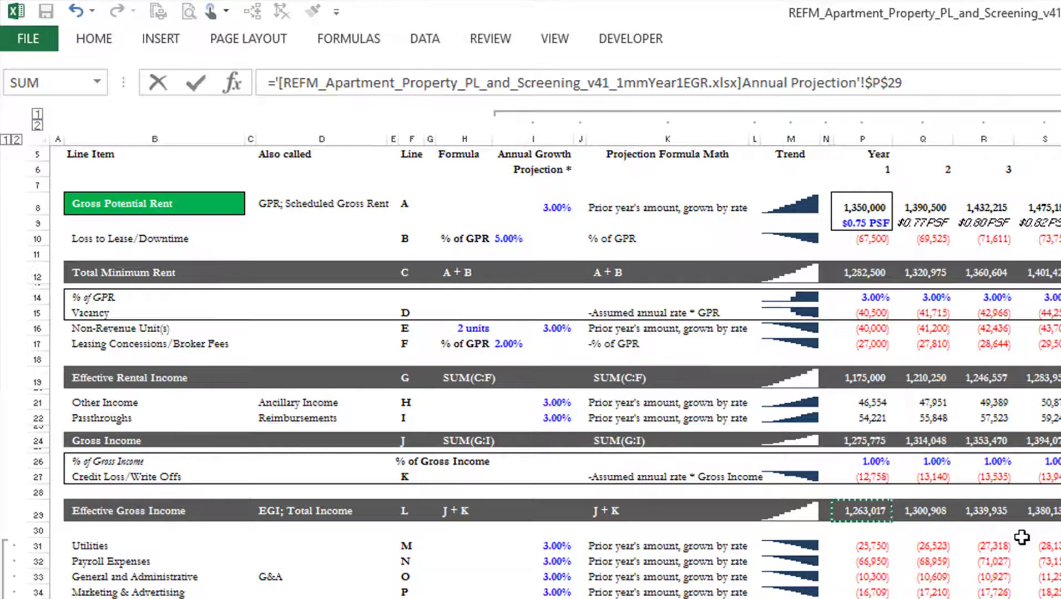
pyautogui.press('Return')
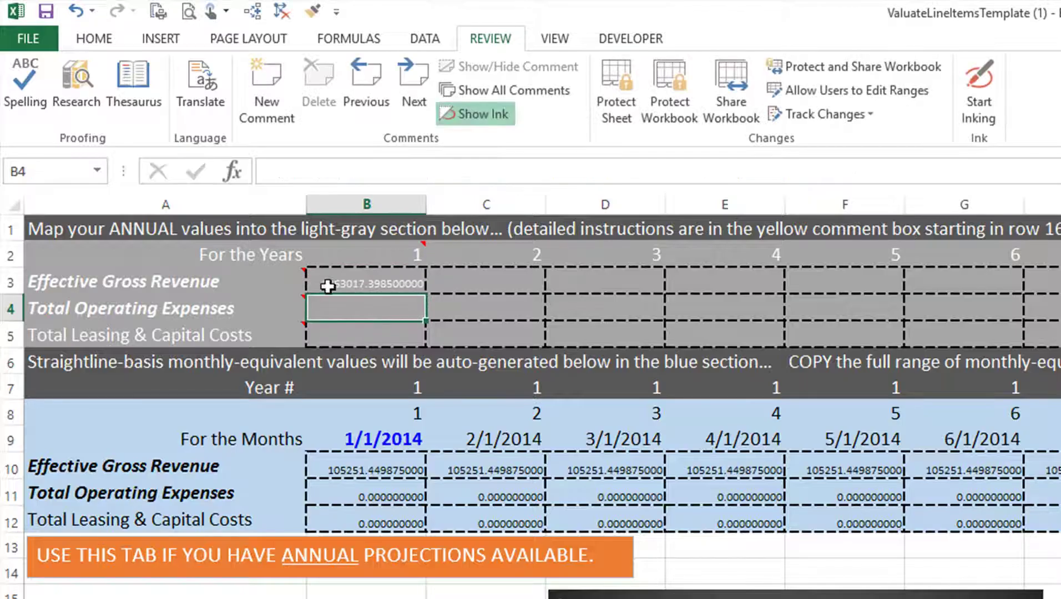
# - Review the linked Year 1 Effective Gross Revenue formula and the monthly-equivalent Effective Gross Revenue values in row 10
pyautogui.click(347, 281)
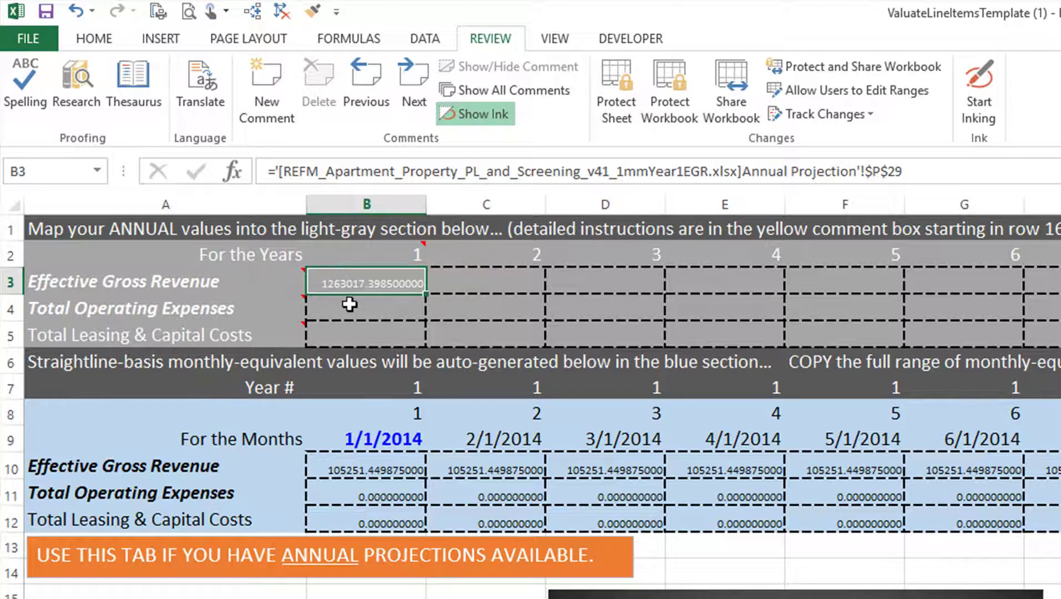
pyautogui.moveTo(391, 466); pyautogui.dragTo(1054, 469)
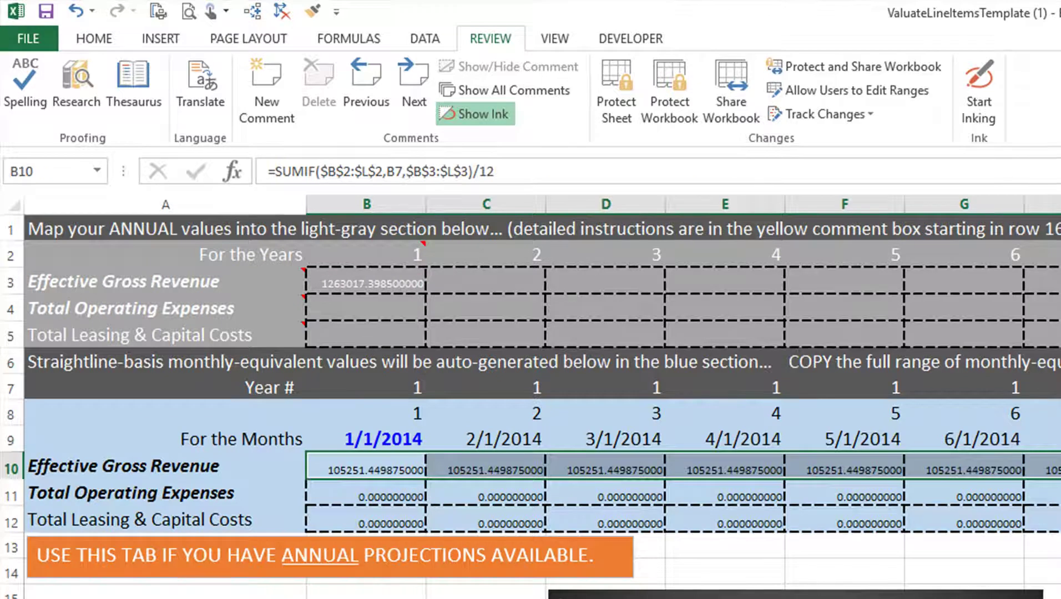
# - Change the Year 1 Effective Gross Revenue formula in B3 to reference P29 relatively, without dollar signs
pyautogui.click(377, 282)
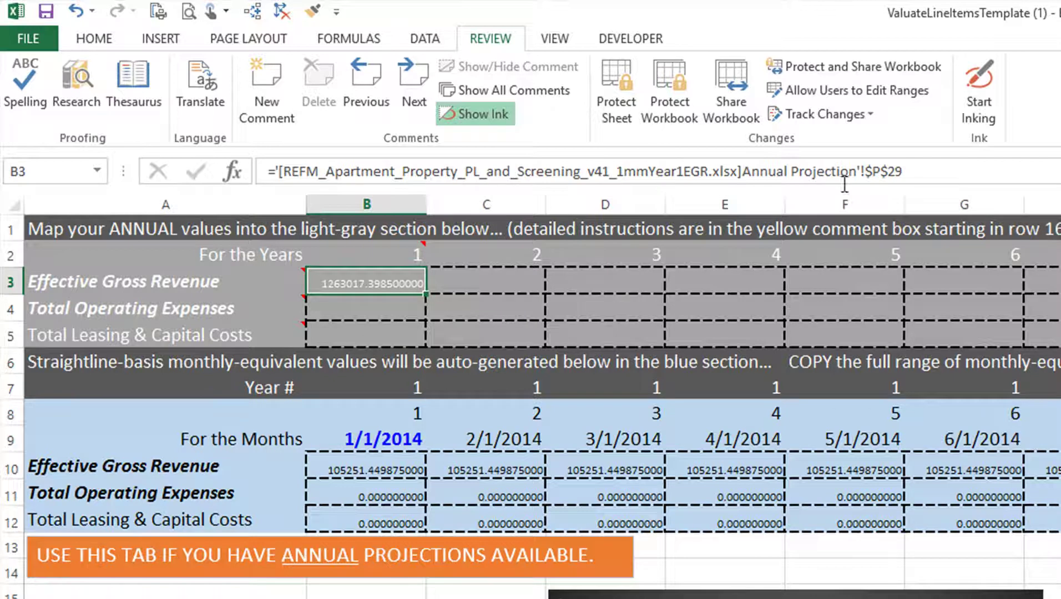
pyautogui.click(881, 166)
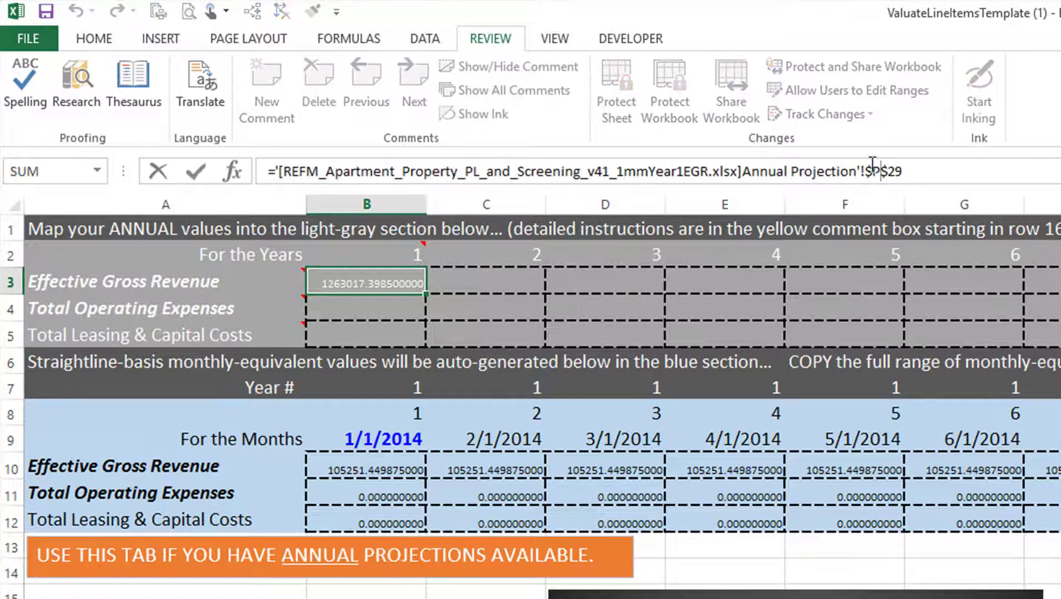
pyautogui.press('F4')
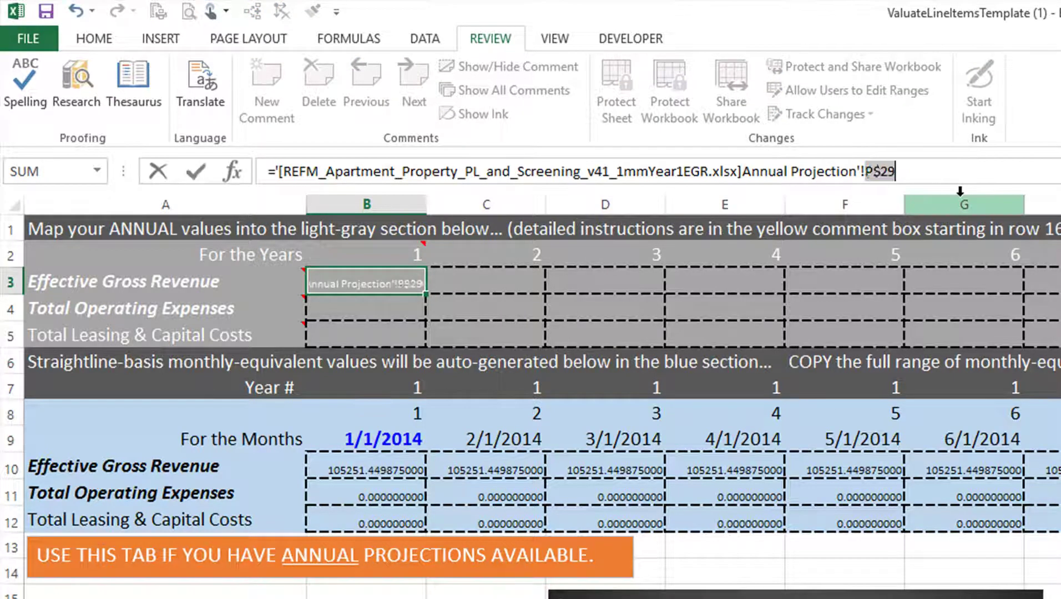
pyautogui.press('F4')
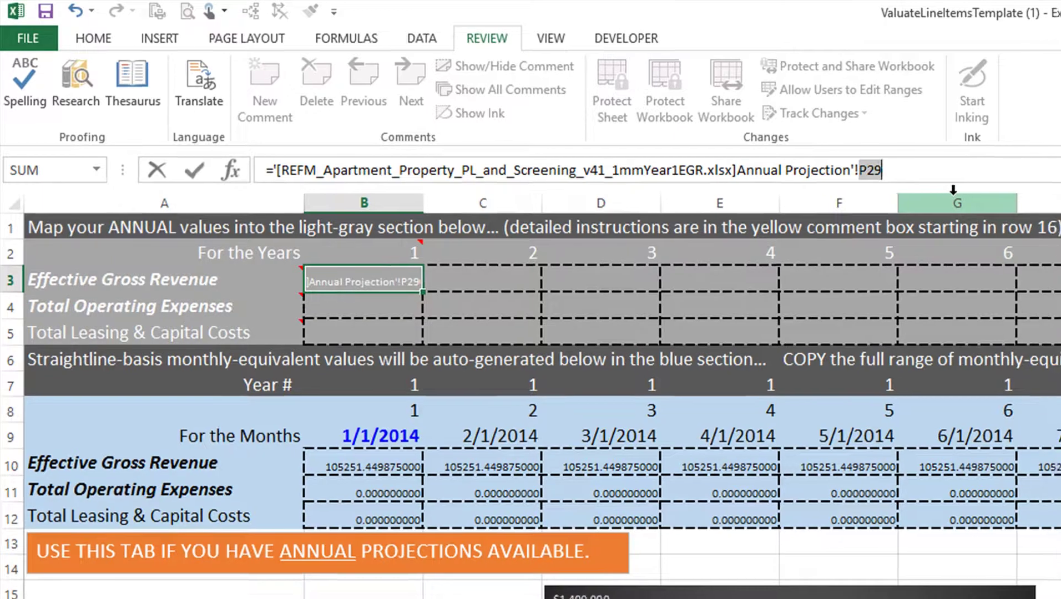
pyautogui.press('Return')
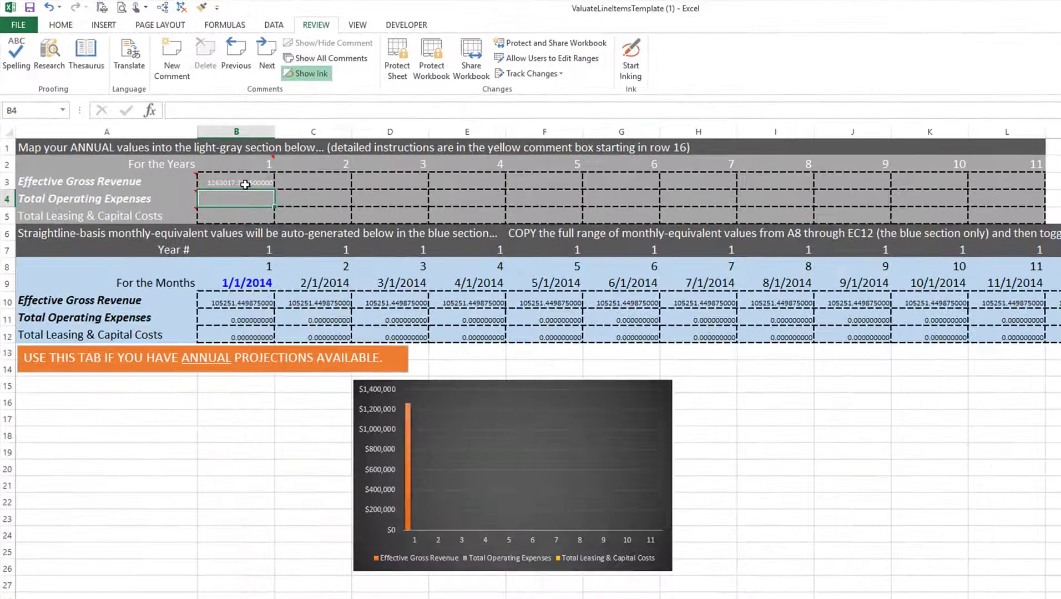
# - Copy the Effective Gross Revenue formula from B3 across row 3 through Year 11 in L3
pyautogui.click(244, 184)
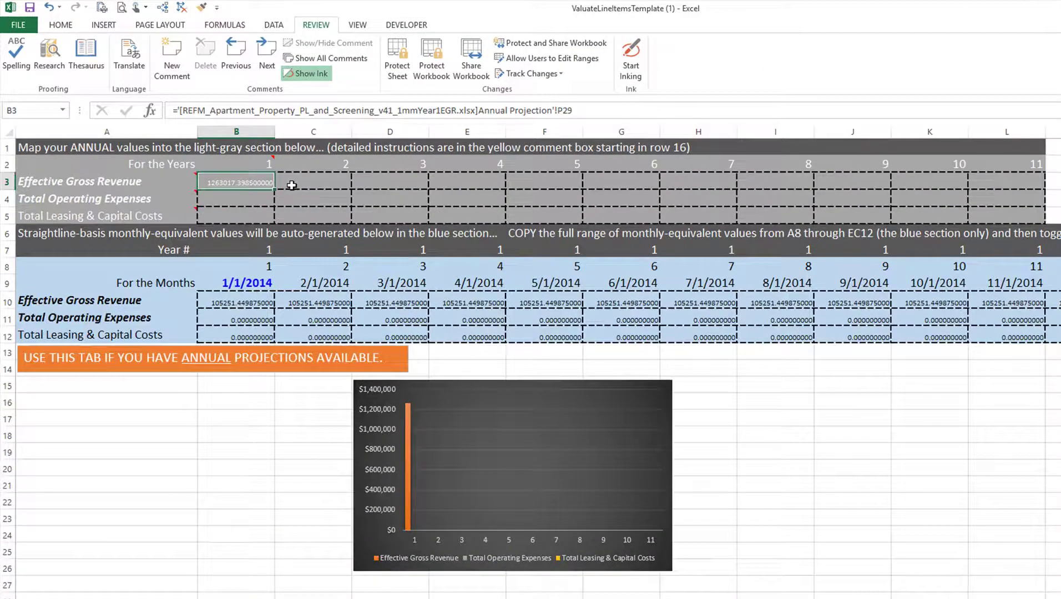
pyautogui.hotkey('ctrl', 'c')
pyautogui.hotkey('shift', 'Right')
pyautogui.hotkey('shift', 'Right')
pyautogui.hotkey('shift', 'Right')
pyautogui.hotkey('shift', 'Right')
pyautogui.hotkey('shift', 'Right')
pyautogui.hotkey('shift', 'Right')
pyautogui.hotkey('shift', 'Right')
pyautogui.hotkey('shift', 'Right')
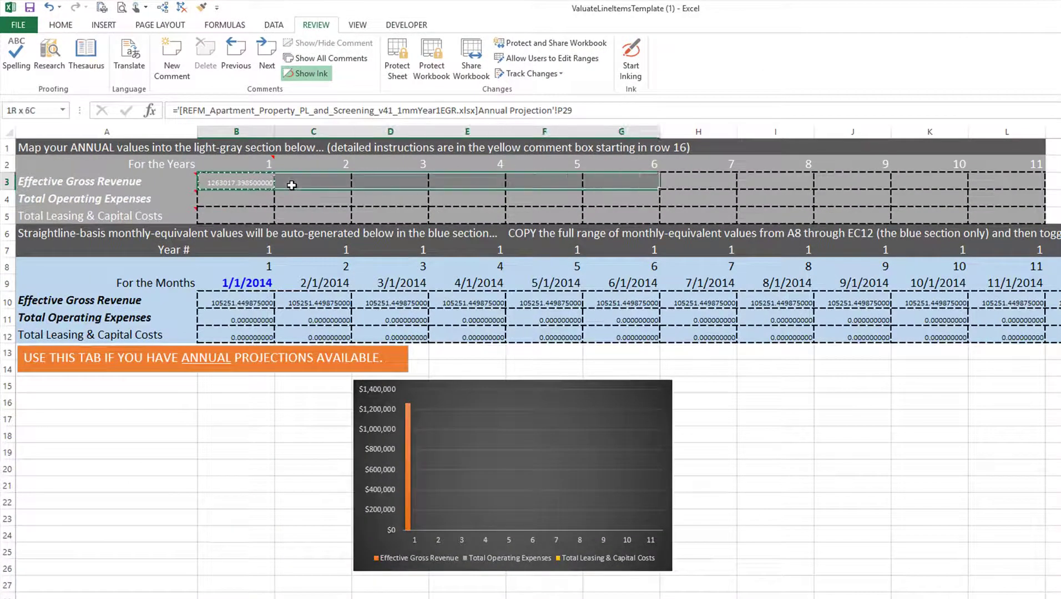
pyautogui.hotkey('shift', 'Right')
pyautogui.hotkey('shift', 'Right')
pyautogui.hotkey('ctrl', 'v')
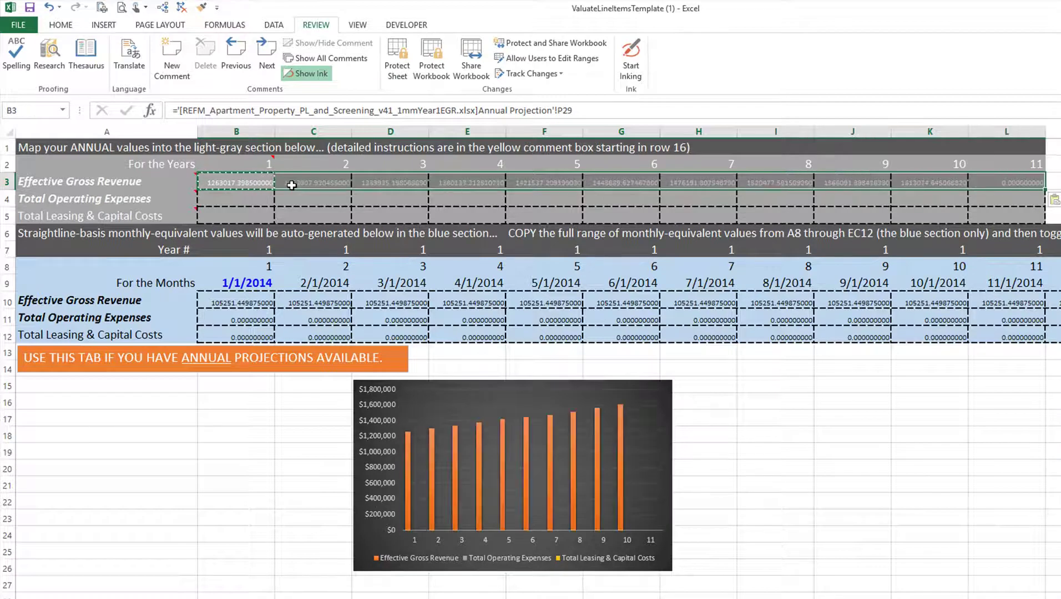
pyautogui.press('Escape')
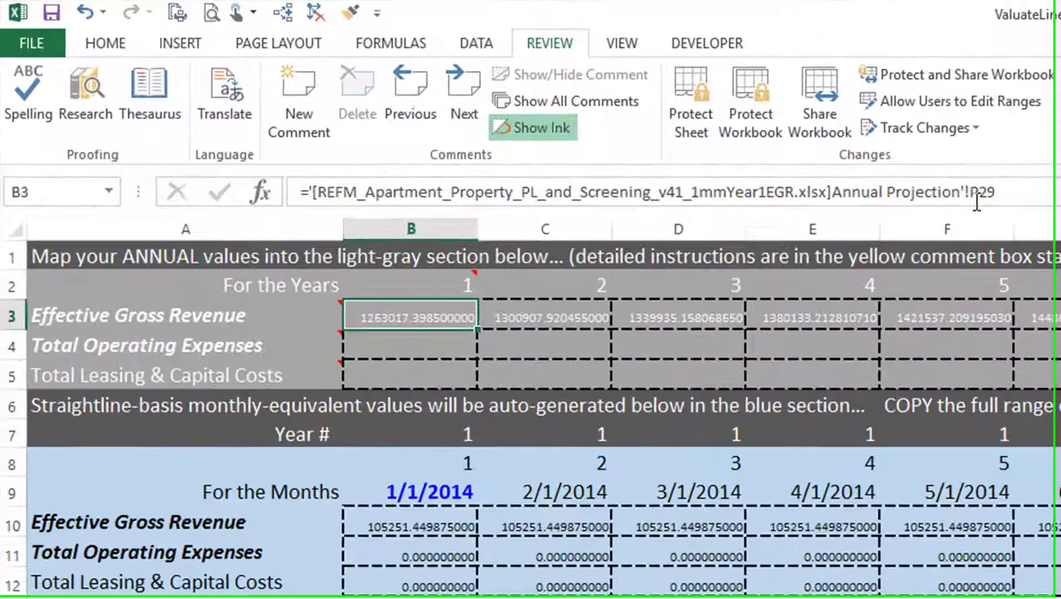
# - Temporarily make the P29 reference in B3 absolute as $P$29, and restore it to the relative P29
pyautogui.click(576, 114)
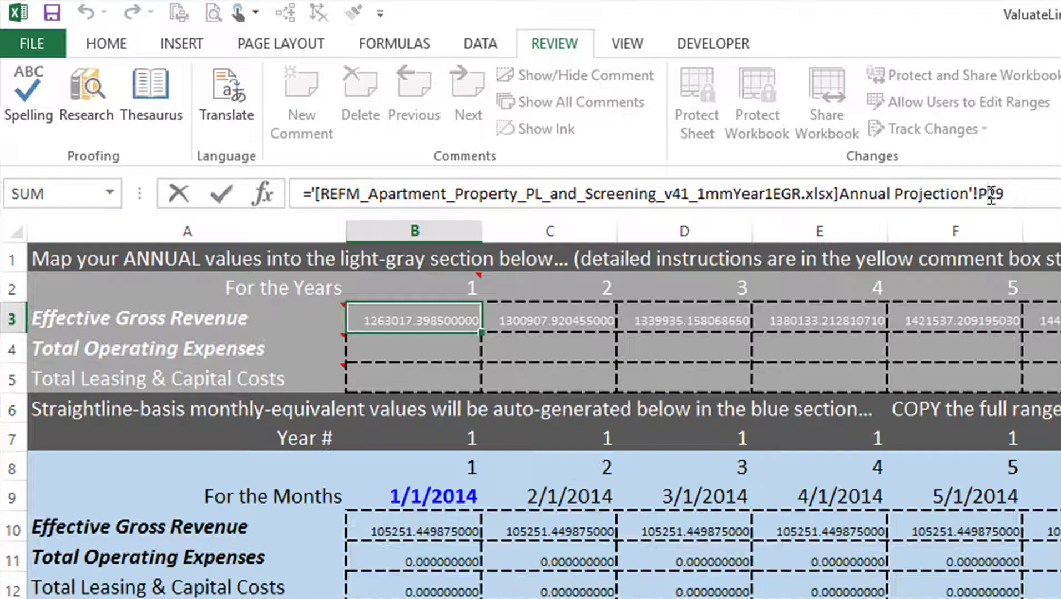
pyautogui.write('$')
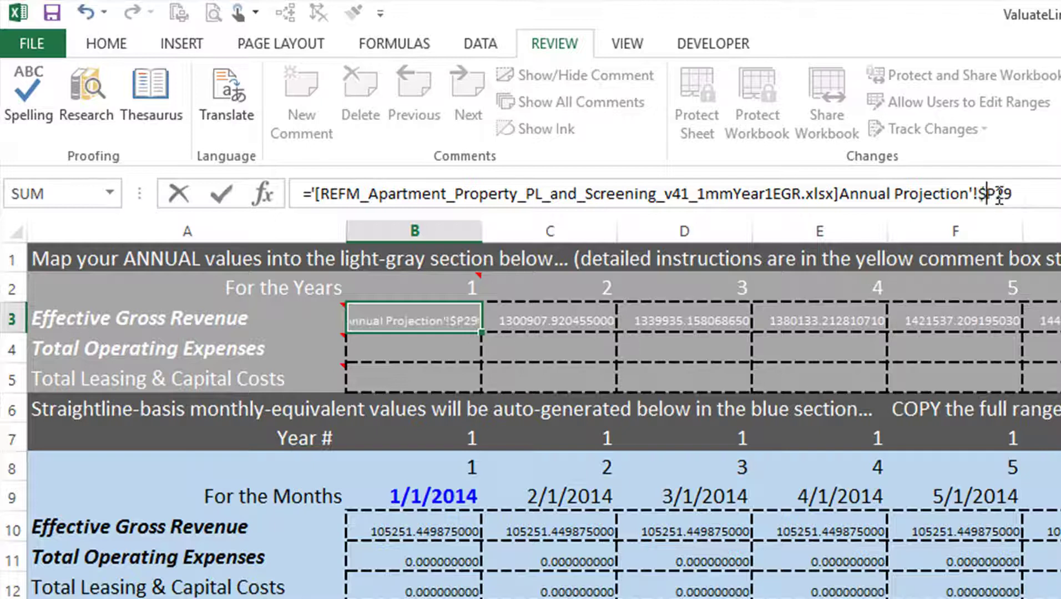
pyautogui.click(999, 194)
pyautogui.write('$')
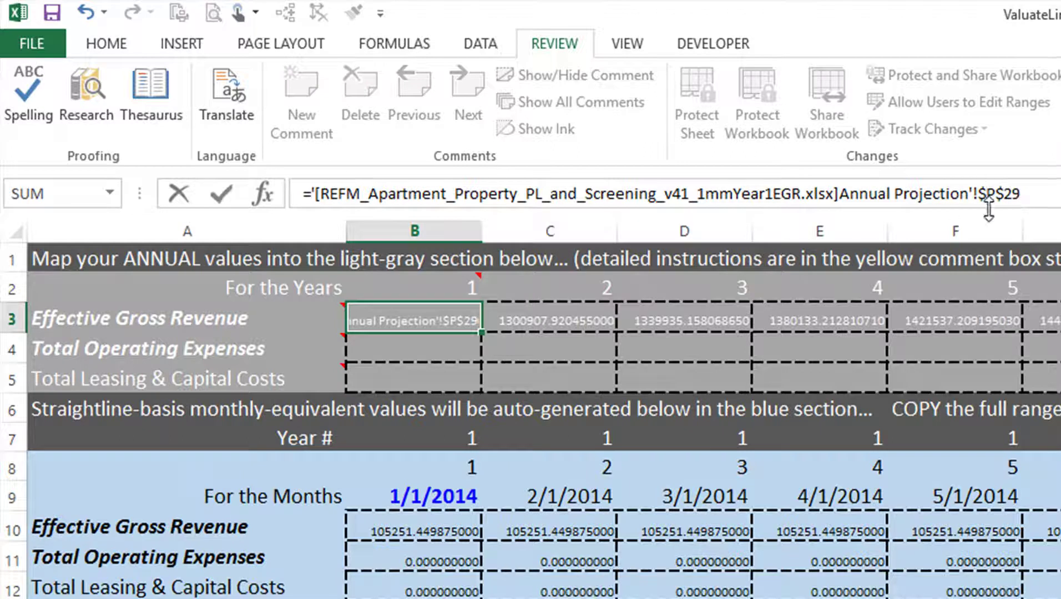
pyautogui.press('BackSpace')
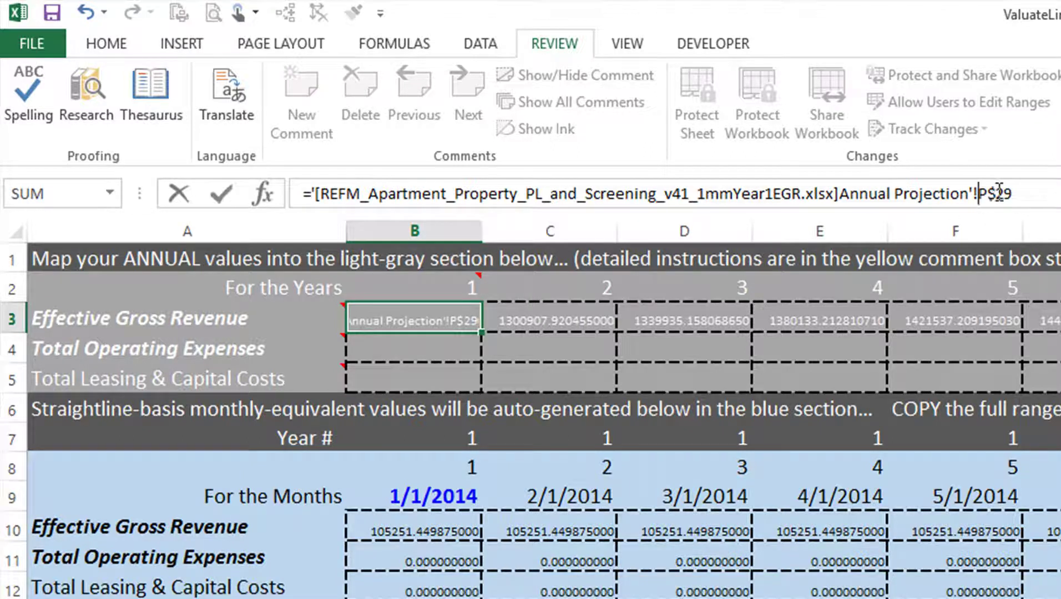
pyautogui.press('BackSpace')
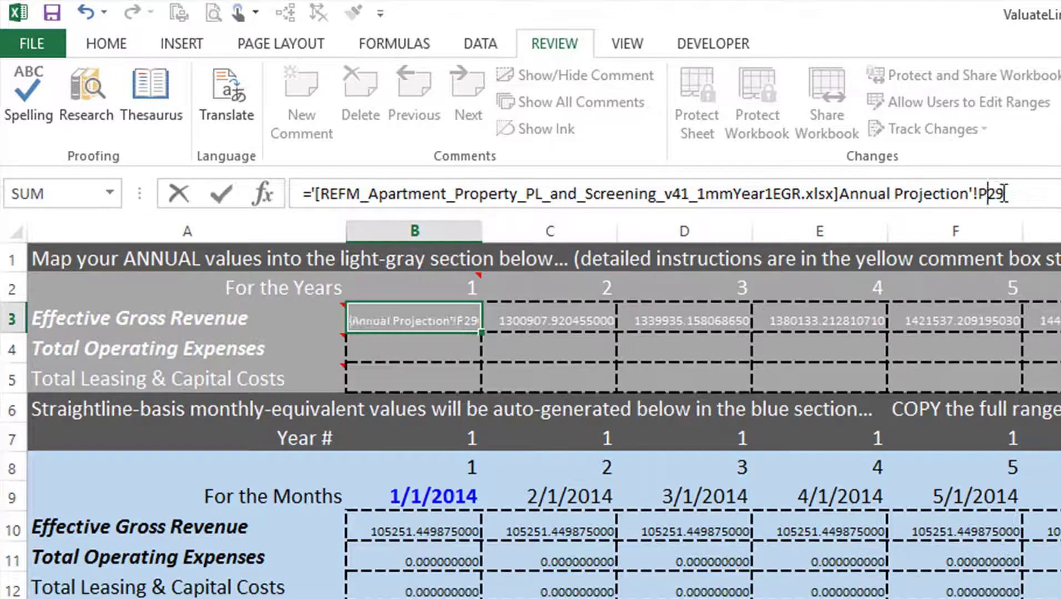
pyautogui.press('Return')
# - Link the Year 1 Total Operating Expenses cell B4 to P44 in the apartment workbook's Annual Projection sheet
pyautogui.write('=')
pyautogui.hotkey('alt', 'Tab')
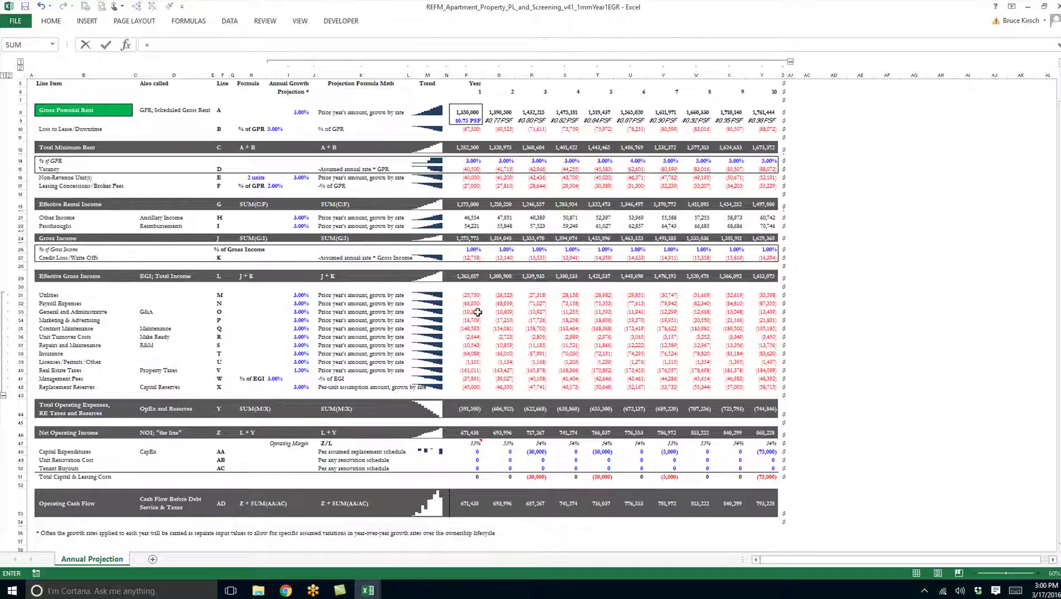
pyautogui.click(461, 412)
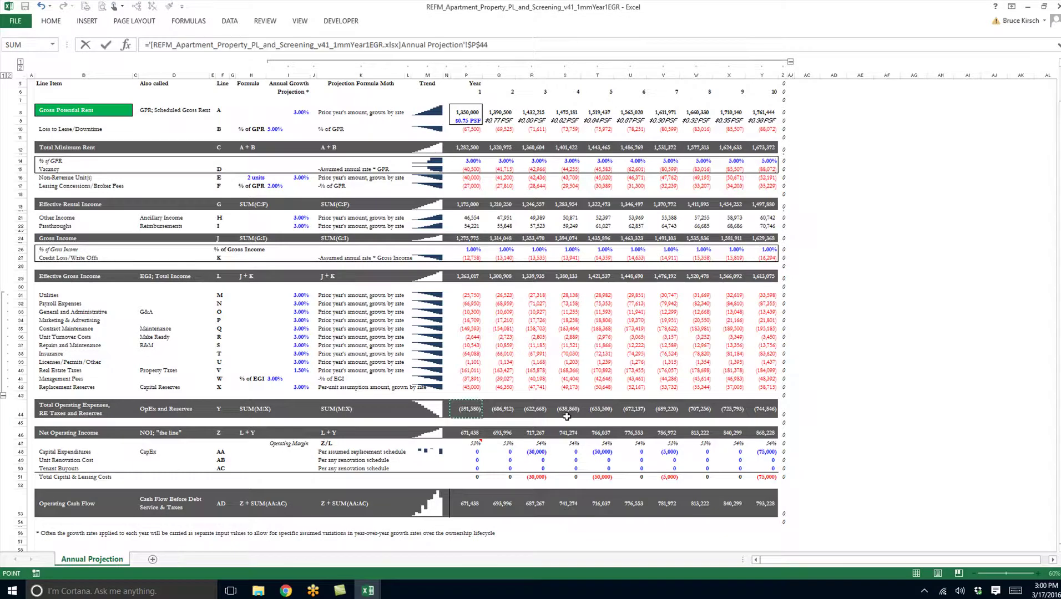
pyautogui.press('Return')
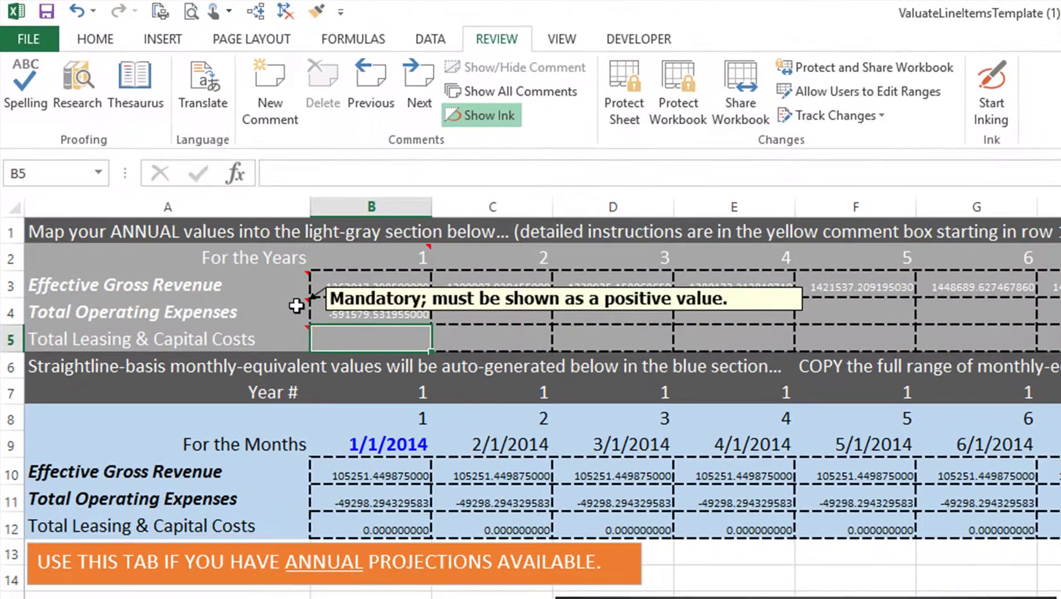
# - Put a minus sign in front of the workbook link in B4 to make Total Operating Expenses positive
pyautogui.click(371, 313)
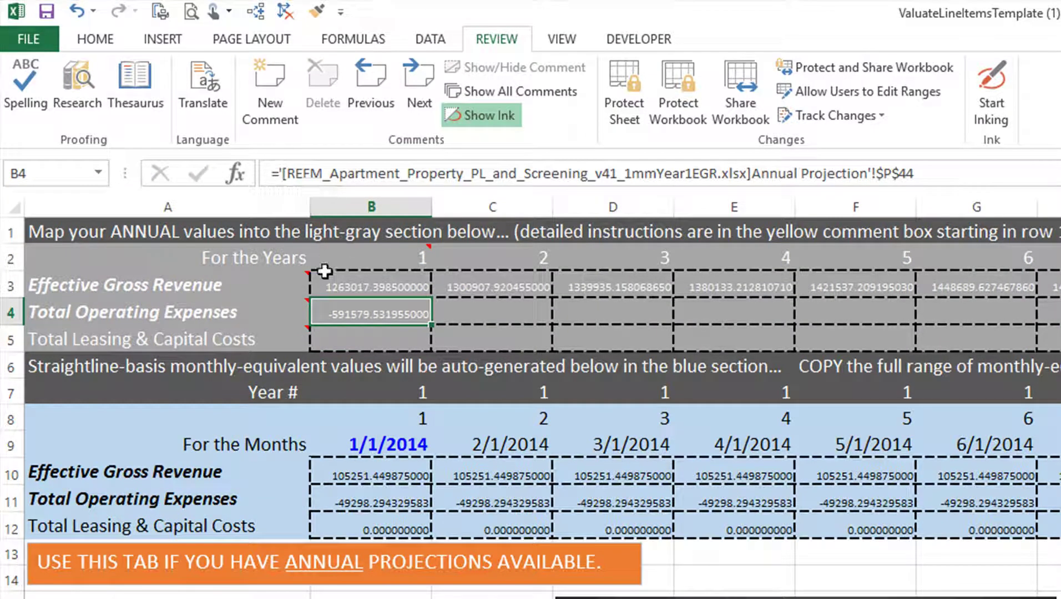
pyautogui.click(278, 169)
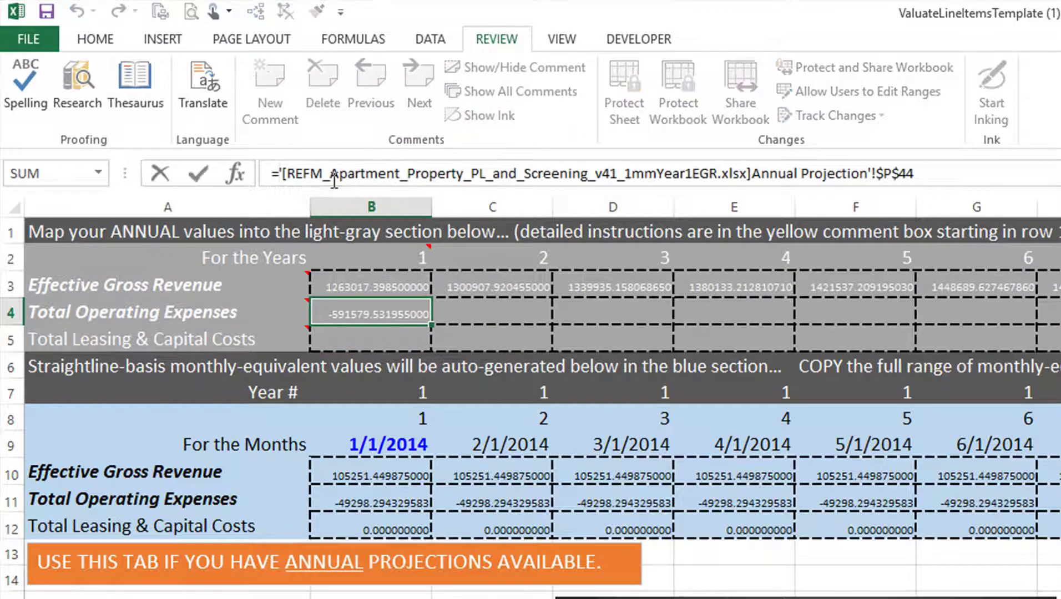
pyautogui.write('-')
pyautogui.press('Return')
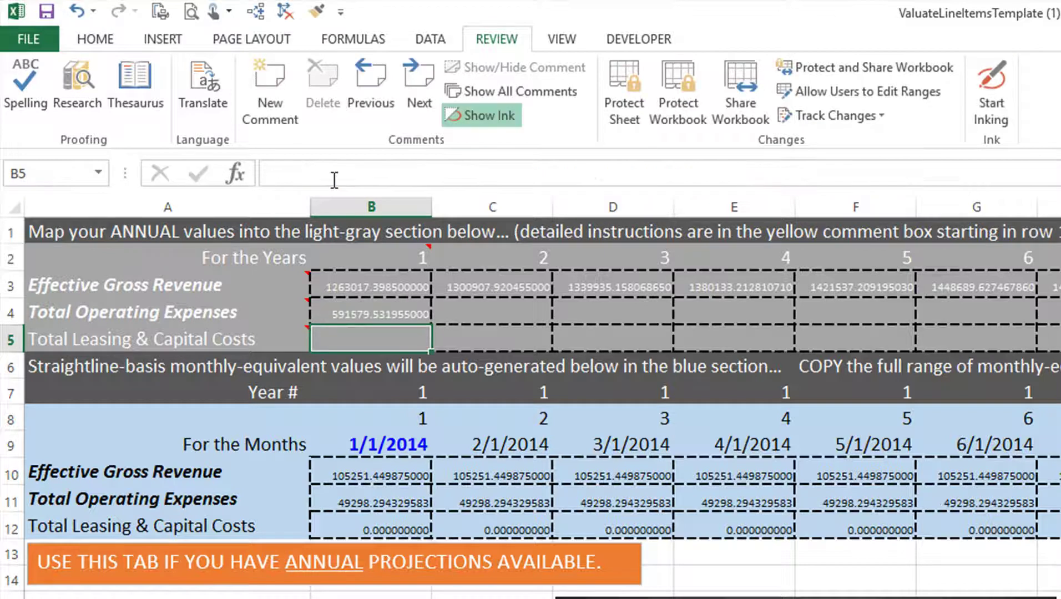
# - Remove both dollar signs from the Total Operating Expenses formula in B4 so it references P44 relatively
pyautogui.click(372, 312)
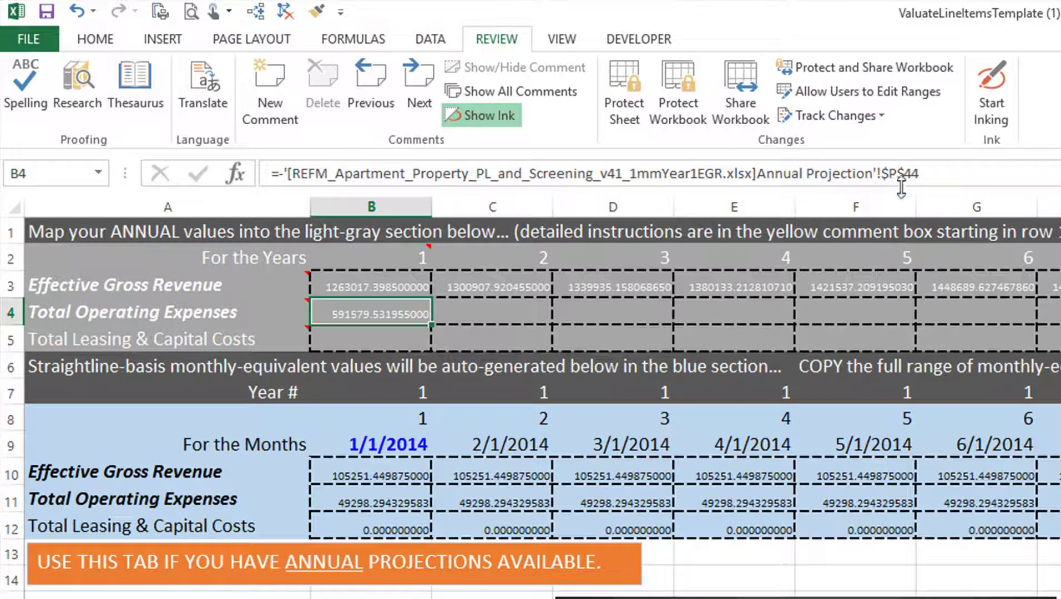
pyautogui.click(887, 174)
pyautogui.press('BackSpace')
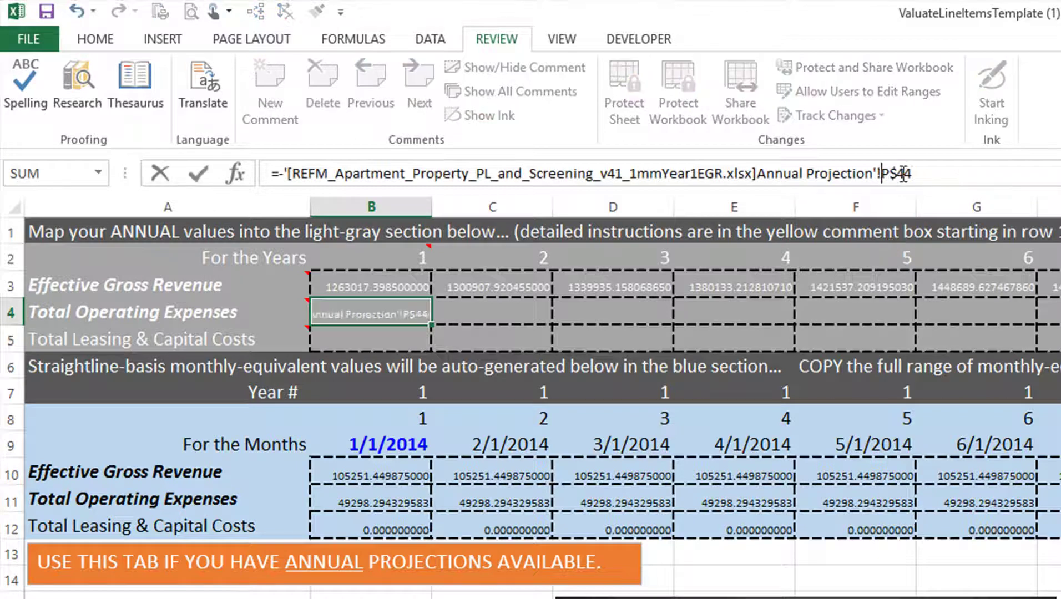
pyautogui.click(903, 173)
pyautogui.press('BackSpace')
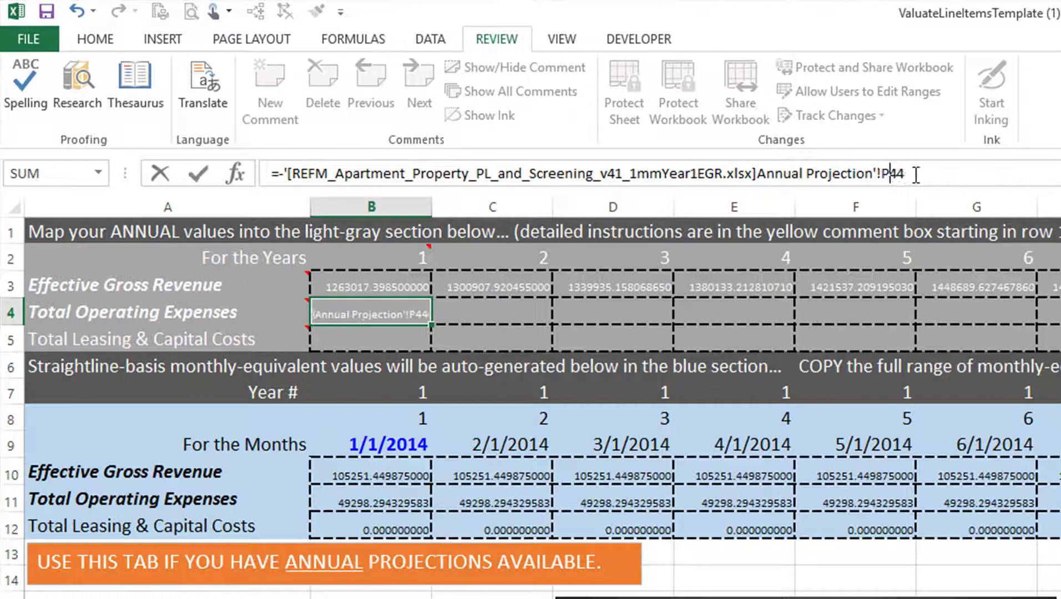
pyautogui.press('Return')
# - Copy the Total Operating Expenses formula from B4 across row 4 through Year 11 in L4
pyautogui.press('Up')
pyautogui.hotkey('shift', 'Right')
pyautogui.hotkey('shift', 'Right')
pyautogui.hotkey('shift', 'Right')
pyautogui.hotkey('shift', 'Right')
pyautogui.hotkey('shift', 'Right')
pyautogui.hotkey('shift', 'Right')
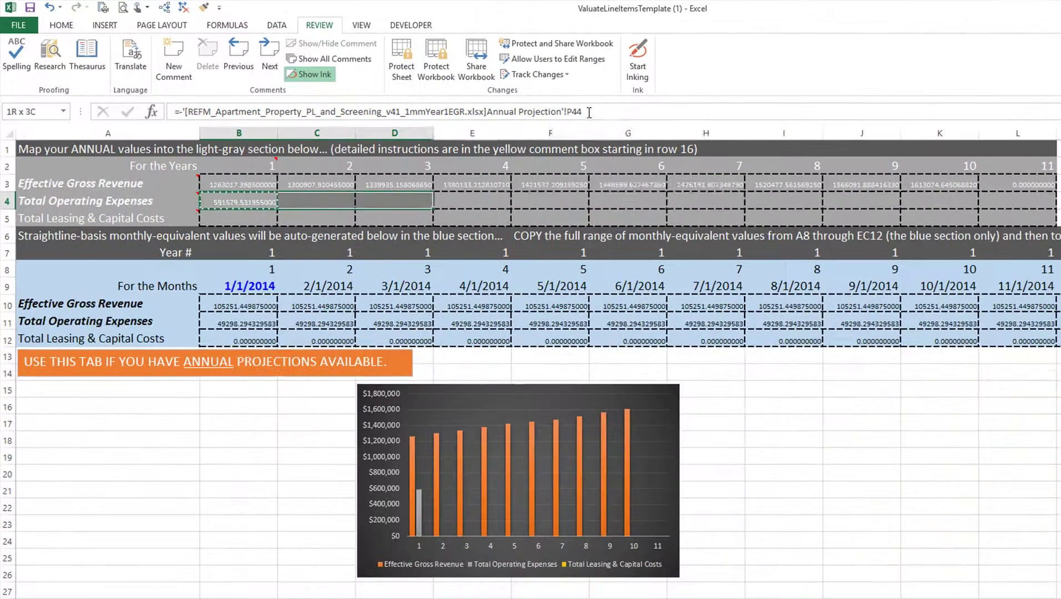
pyautogui.hotkey('shift', 'Right')
pyautogui.hotkey('shift', 'Right')
pyautogui.hotkey('shift', 'Right')
pyautogui.hotkey('shift', 'Right')
pyautogui.hotkey('ctrl', 'r')
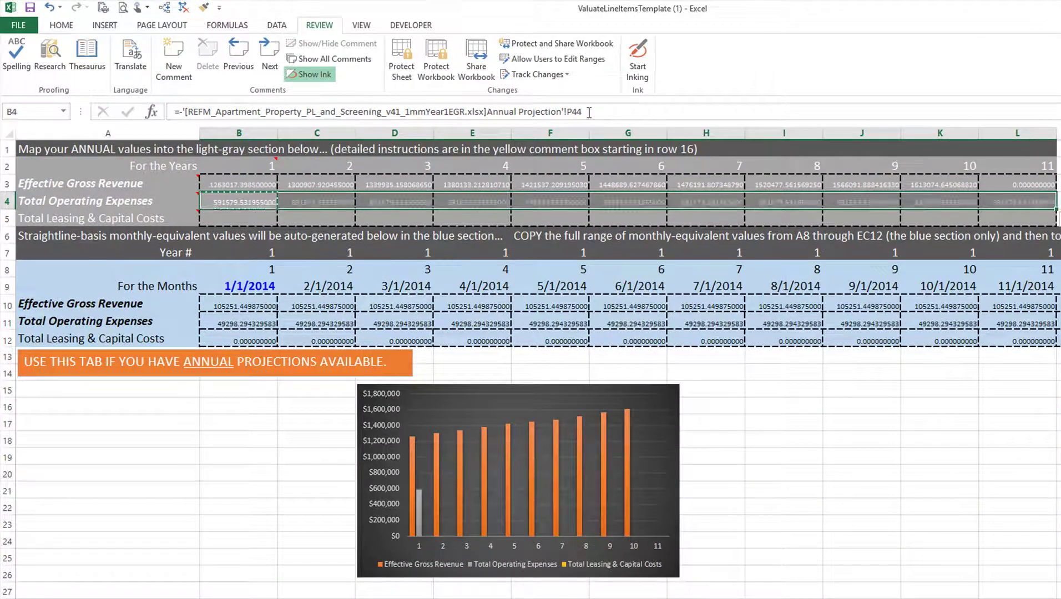
# - Link the Year 1 Total Leasing & Capital Costs cell B5 to P51 in the apartment workbook's Annual Projection sheet
pyautogui.click(244, 216)
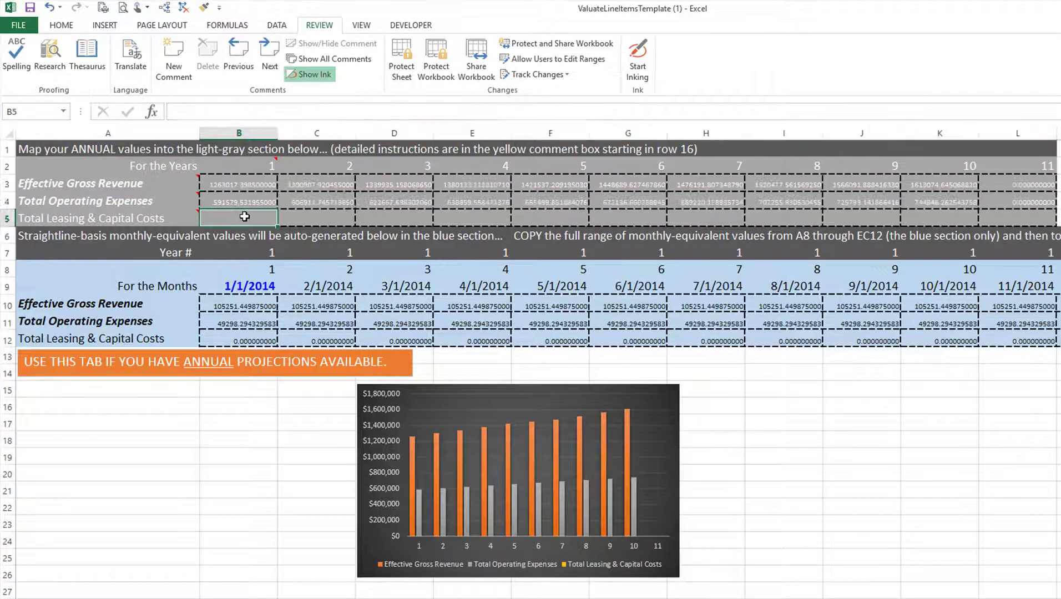
pyautogui.write('=')
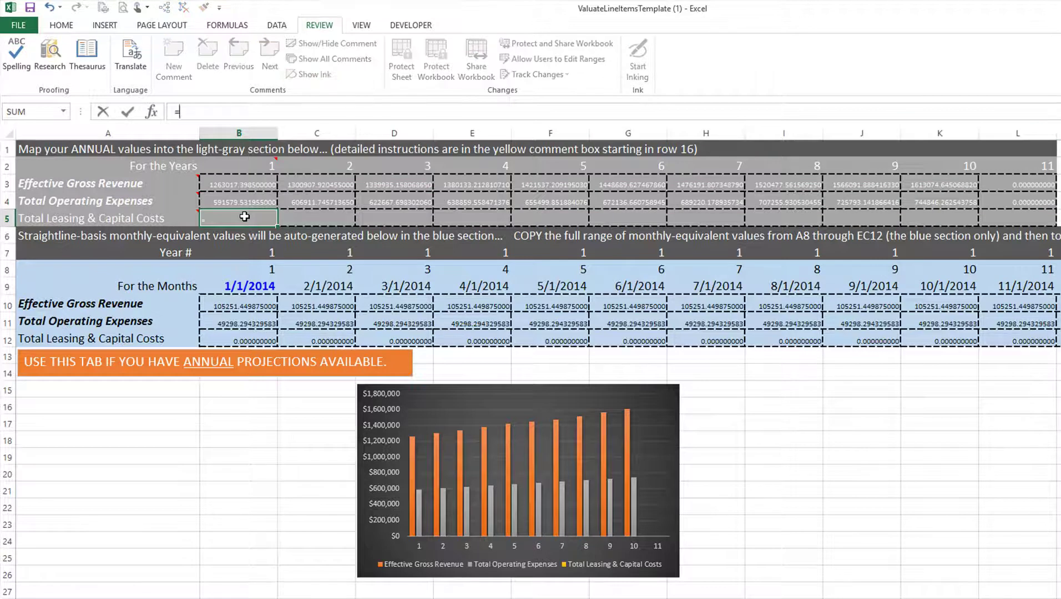
pyautogui.hotkey('alt', 'Tab')
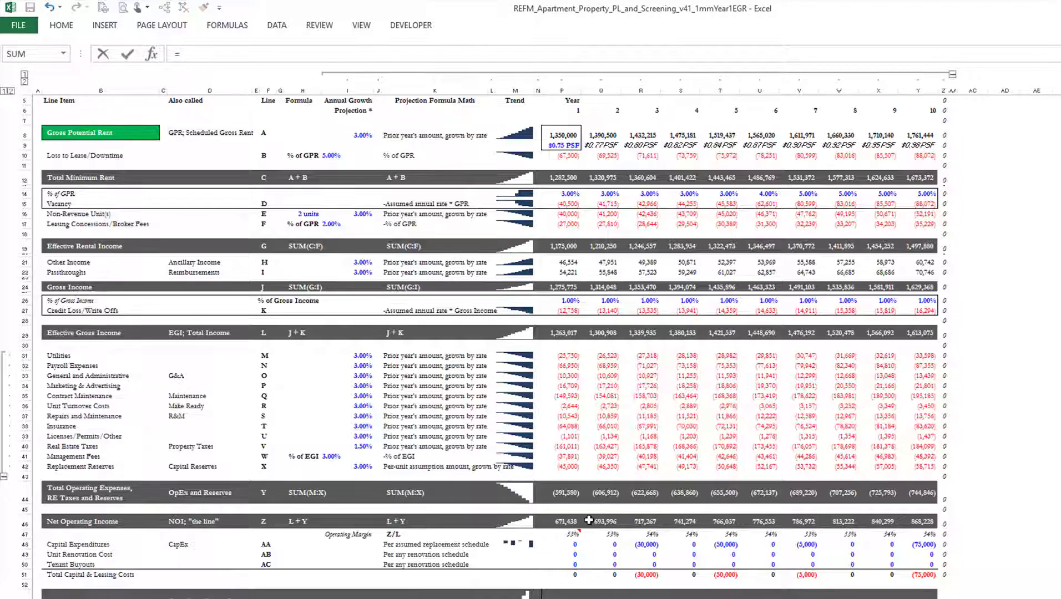
pyautogui.click(569, 574)
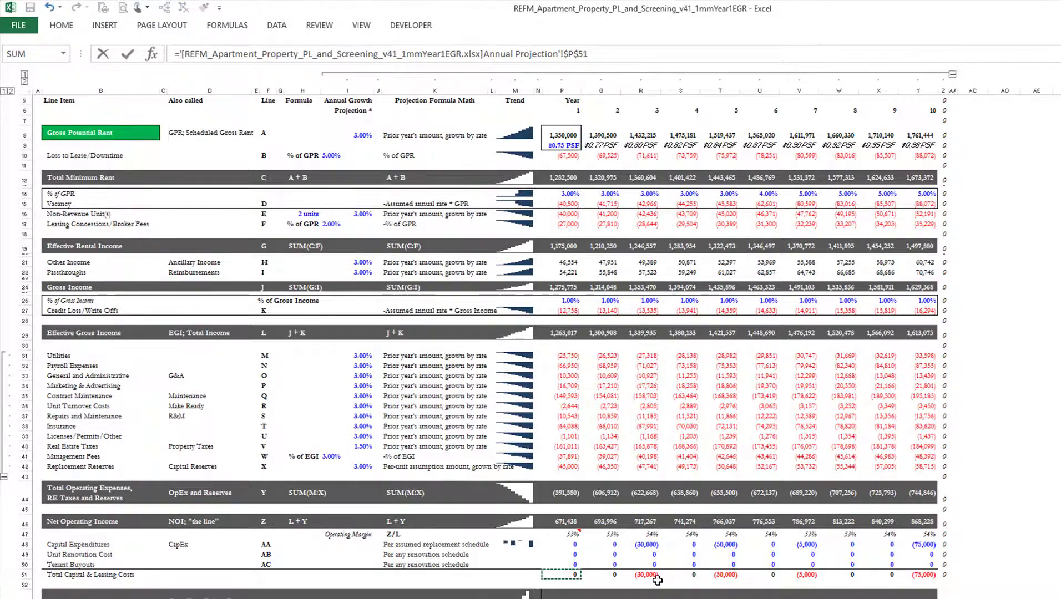
pyautogui.press('Return')
# - Remove both dollar signs from the Total Leasing & Capital Costs formula in B5 so it references P51 relatively
pyautogui.click(242, 222)
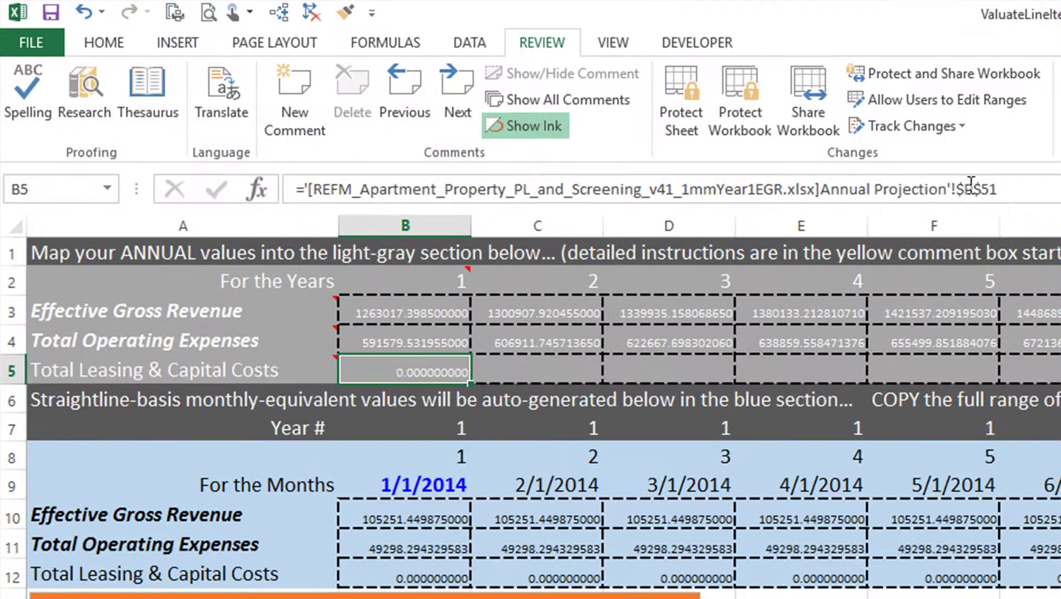
pyautogui.click(571, 113)
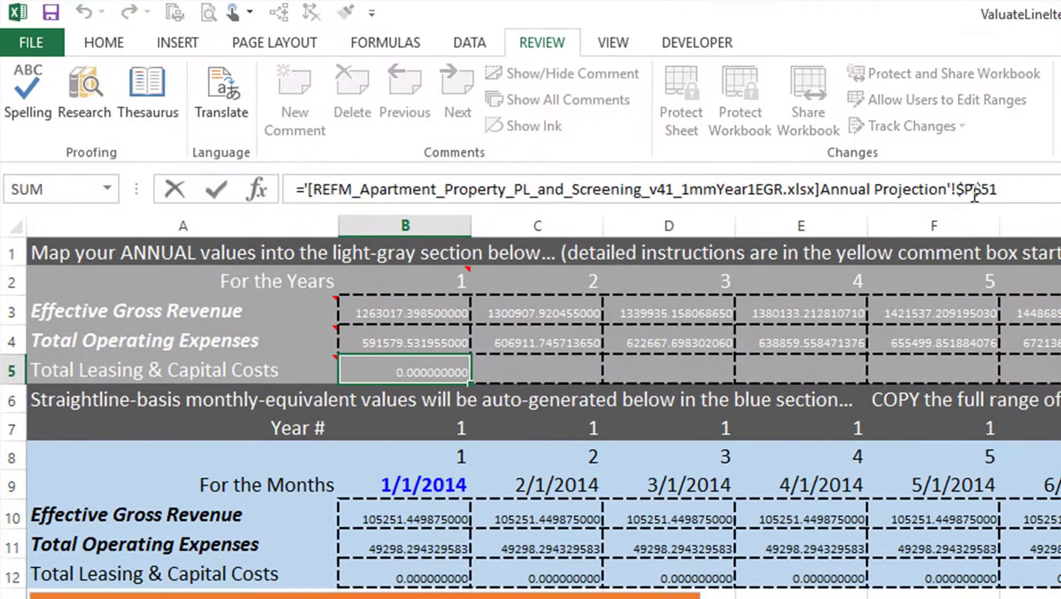
pyautogui.press('Delete')
pyautogui.press('Right')
pyautogui.press('Delete')
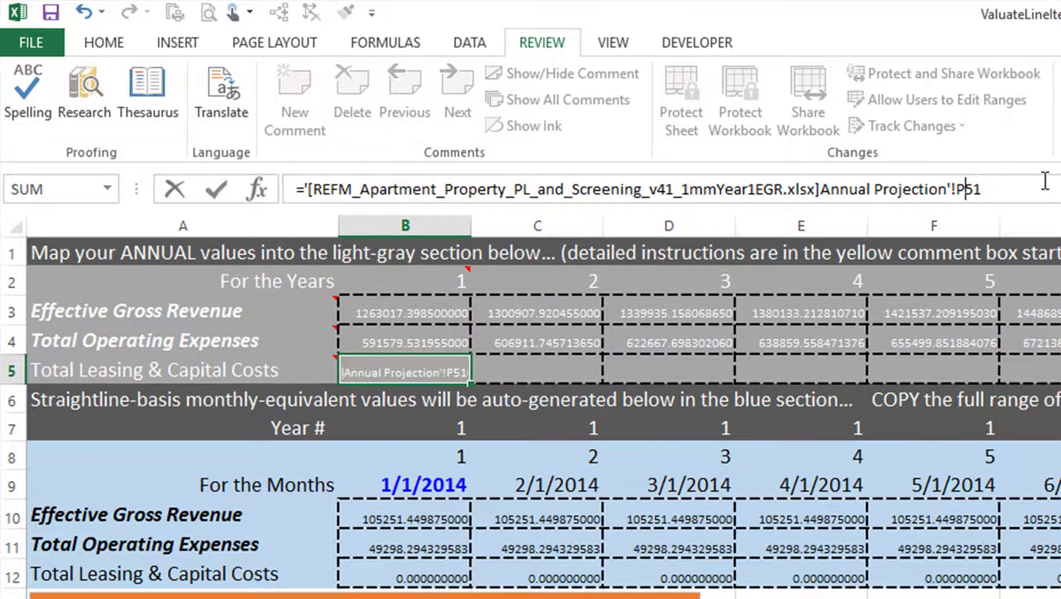
pyautogui.press('Return')
# - Copy the Total Leasing & Capital Costs formula from B5 across row 5 through Year 11 in L5
pyautogui.press('Up')
pyautogui.hotkey('ctrl', 'c')
pyautogui.hotkey('shift', 'Right')
pyautogui.hotkey('shift', 'Right')
pyautogui.hotkey('shift', 'Right')
pyautogui.hotkey('shift', 'Right')
pyautogui.hotkey('shift', 'Right')
pyautogui.hotkey('shift', 'Right')
pyautogui.hotkey('shift', 'Right')
pyautogui.hotkey('shift', 'Right')
pyautogui.hotkey('shift', 'Right')
pyautogui.hotkey('shift', 'Right')
pyautogui.hotkey('shift', 'Right')
pyautogui.hotkey('shift', 'Right')
pyautogui.hotkey('shift', 'Left')
pyautogui.hotkey('shift', 'Left')
pyautogui.hotkey('ctrl', 'v')
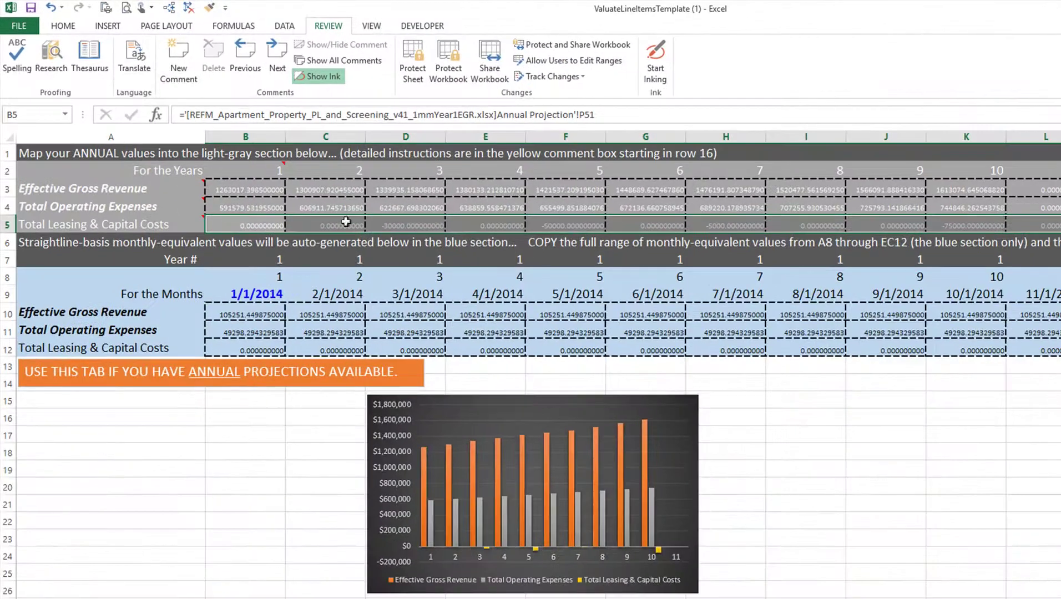
# - Put a minus sign before the Total Leasing & Capital Costs reference in B5 and copy the formula across row 5 through Year 11
pyautogui.doubleClick(266, 226)
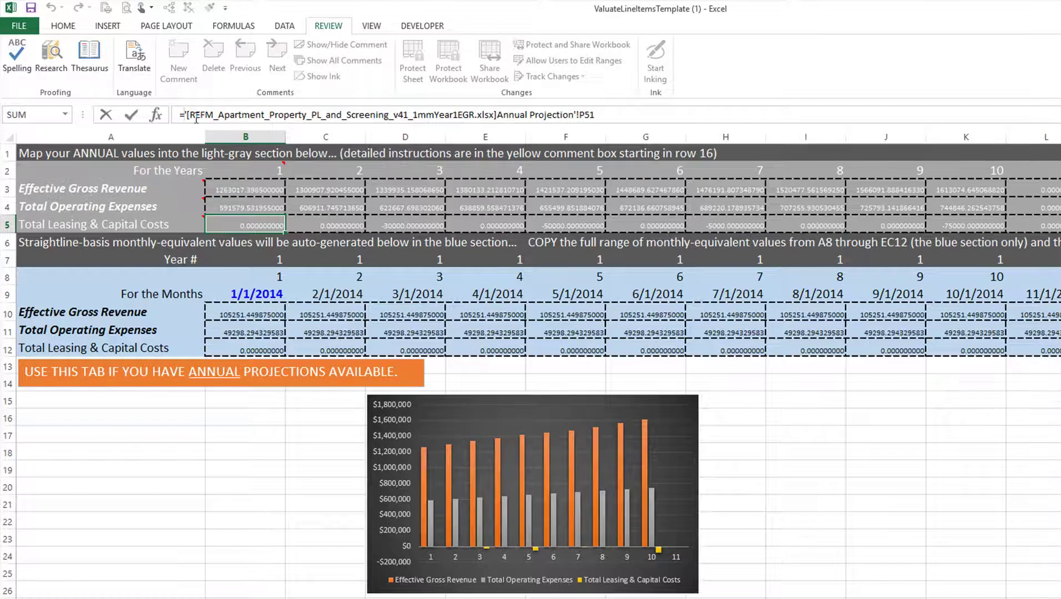
pyautogui.press('Escape')
pyautogui.hotkey('ctrl', 'c')
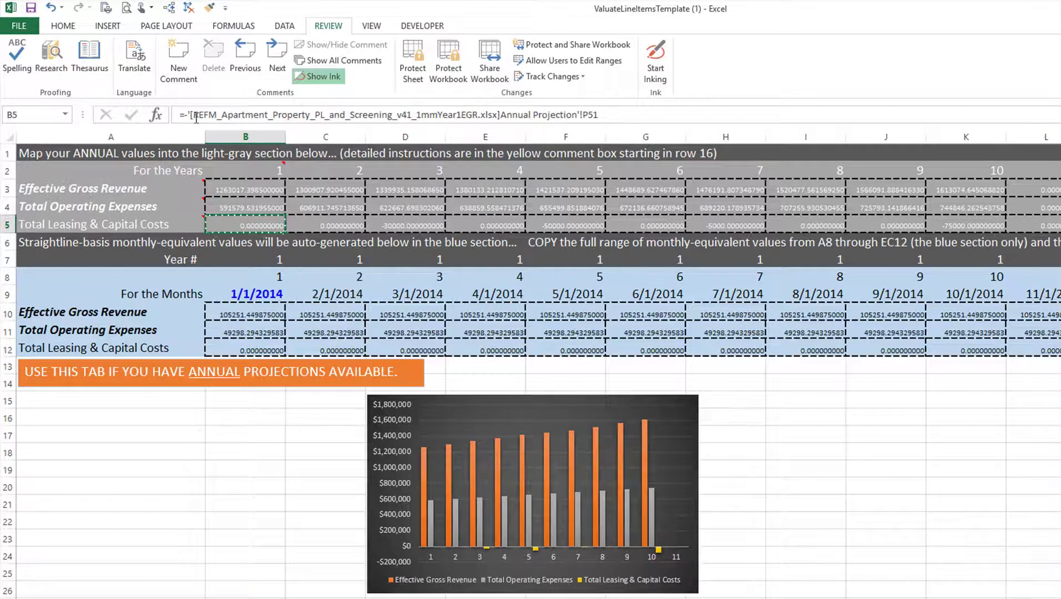
pyautogui.hotkey('ctrl', 'shift', 'Right')
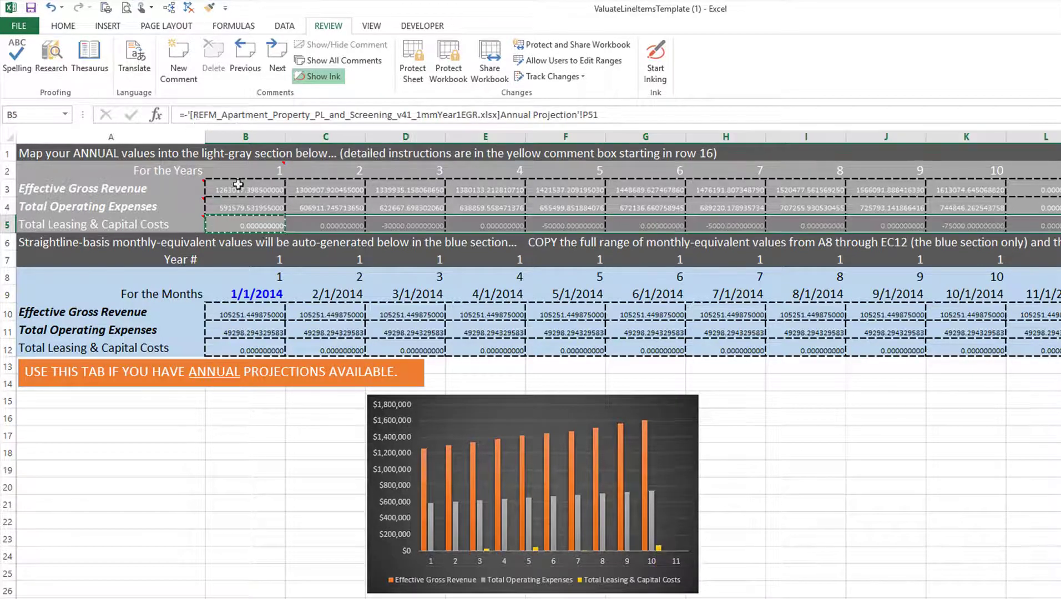
pyautogui.press('Return')
pyautogui.click(826, 451)
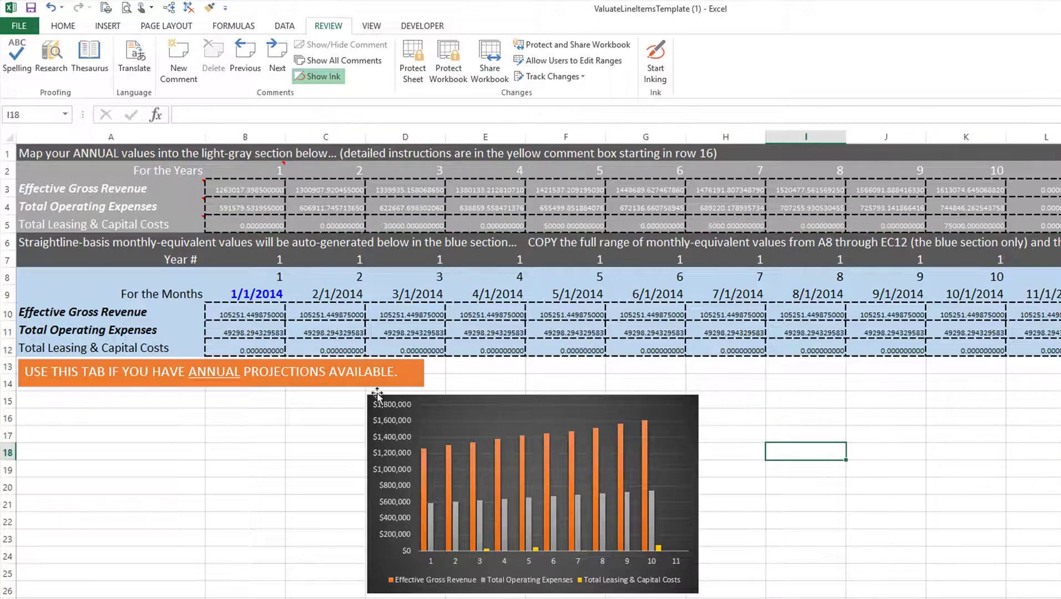
# - Examine the Effective Gross Revenue formula in B3 and its link to the apartment workbook, leaving it unedited
pyautogui.click(258, 189)
pyautogui.press('F2')
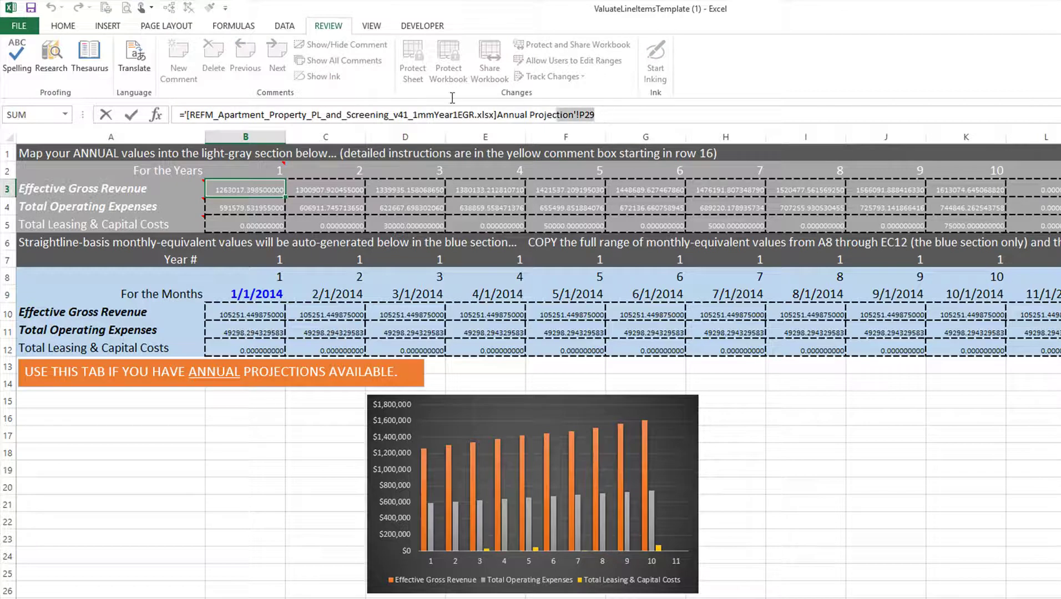
pyautogui.hotkey('shift', 'Home')
pyautogui.press('Escape')
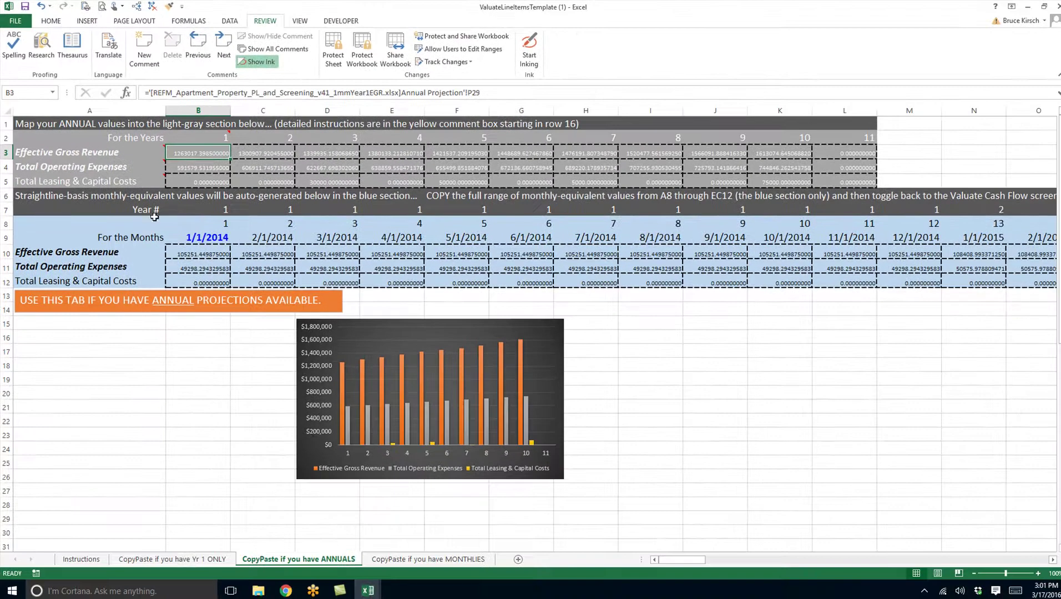
# - Copy the full blue block of monthly-equivalent values from A8 through EC12 on the annuals sheet
pyautogui.moveTo(61, 221); pyautogui.dragTo(361, 283)
pyautogui.hotkey('ctrl', 'shift', 'Right')
pyautogui.hotkey('ctrl', 'c')
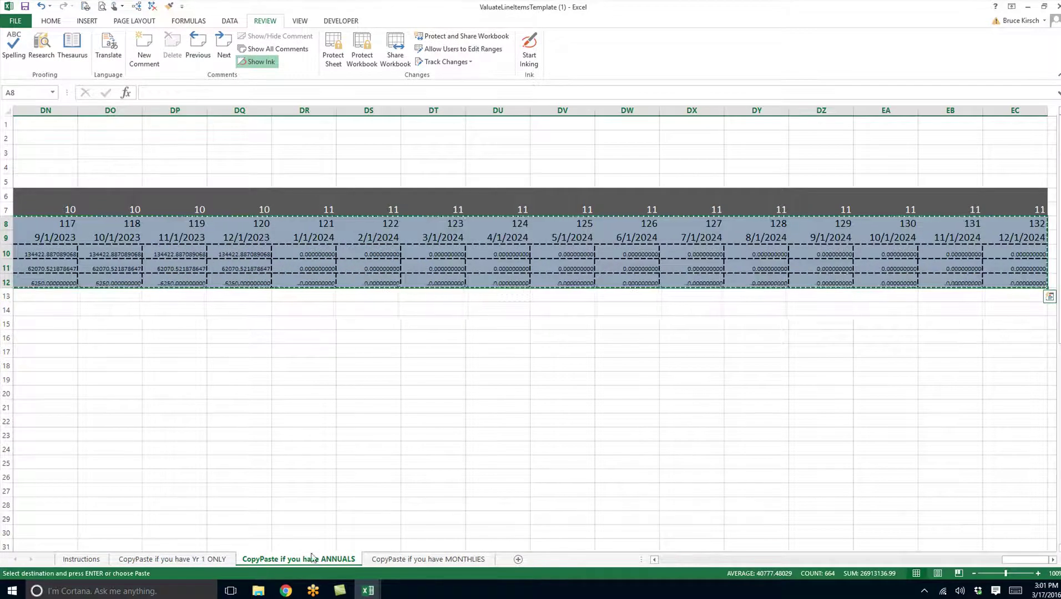
# - Switch to Valuate in Chrome, paste the copied values as the monthly unlevered cash flow projections and process the cash flow
pyautogui.click(285, 591)
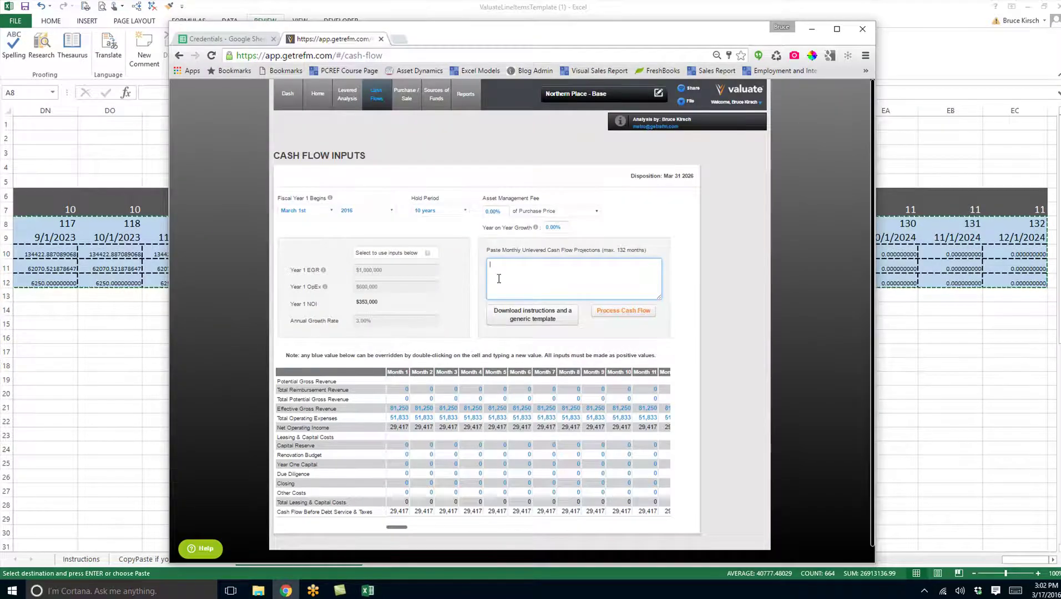
pyautogui.hotkey('ctrl', 'v')
pyautogui.click(622, 313)
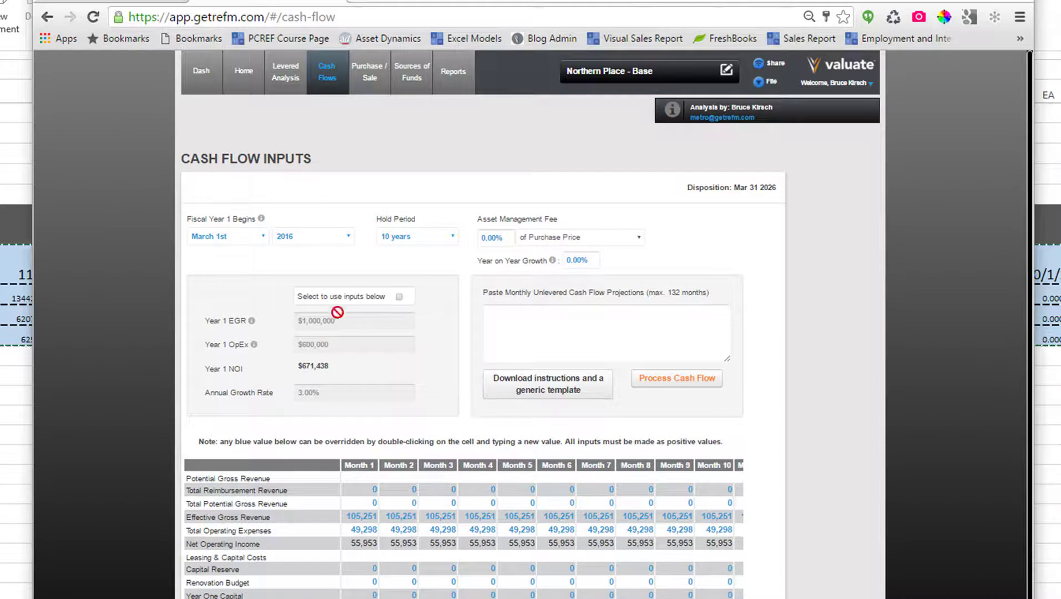
# - Enable the simple Year 1 EGR, OpEx and growth rate inputs to compare, and disable them again to restore the pasted cash flows
pyautogui.click(398, 297)
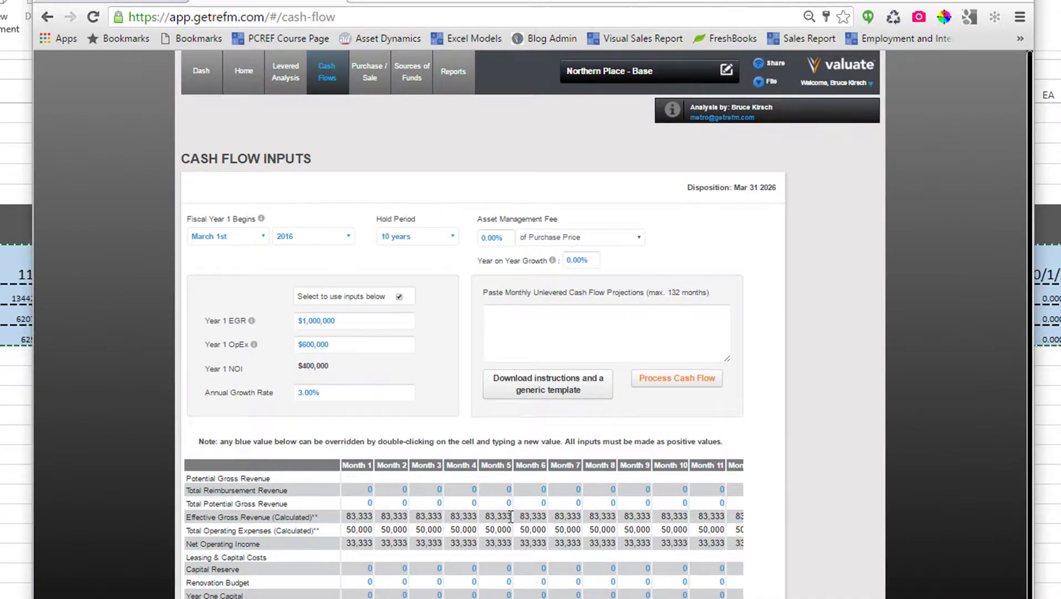
pyautogui.click(399, 296)
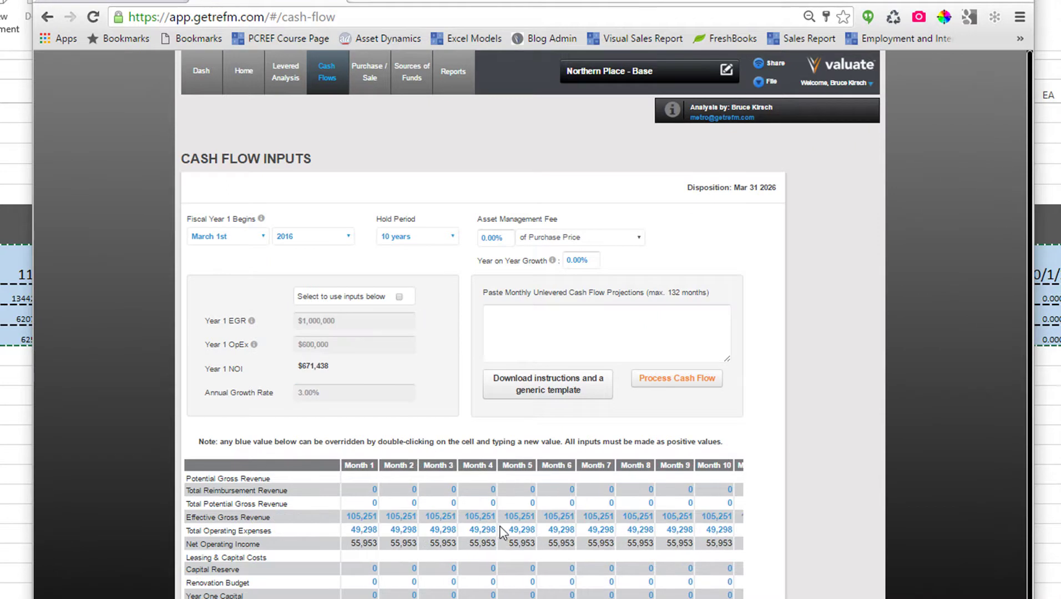